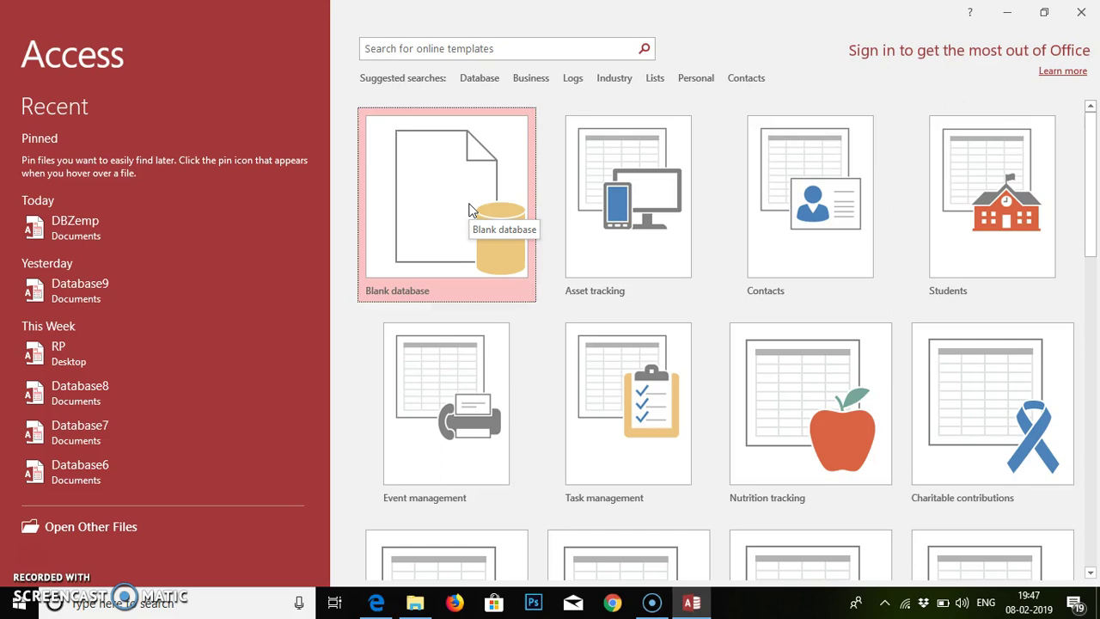
- Create a blank database and switch its first table to Design View, saving the table as EmployeeT
double_click(469, 204)
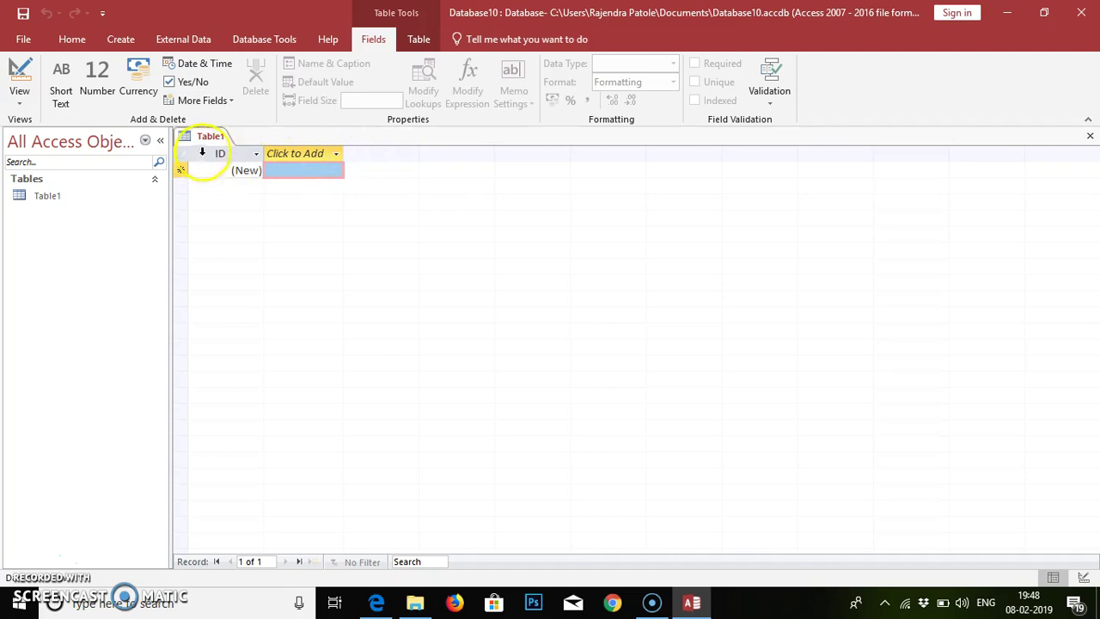
left_click(20, 104)
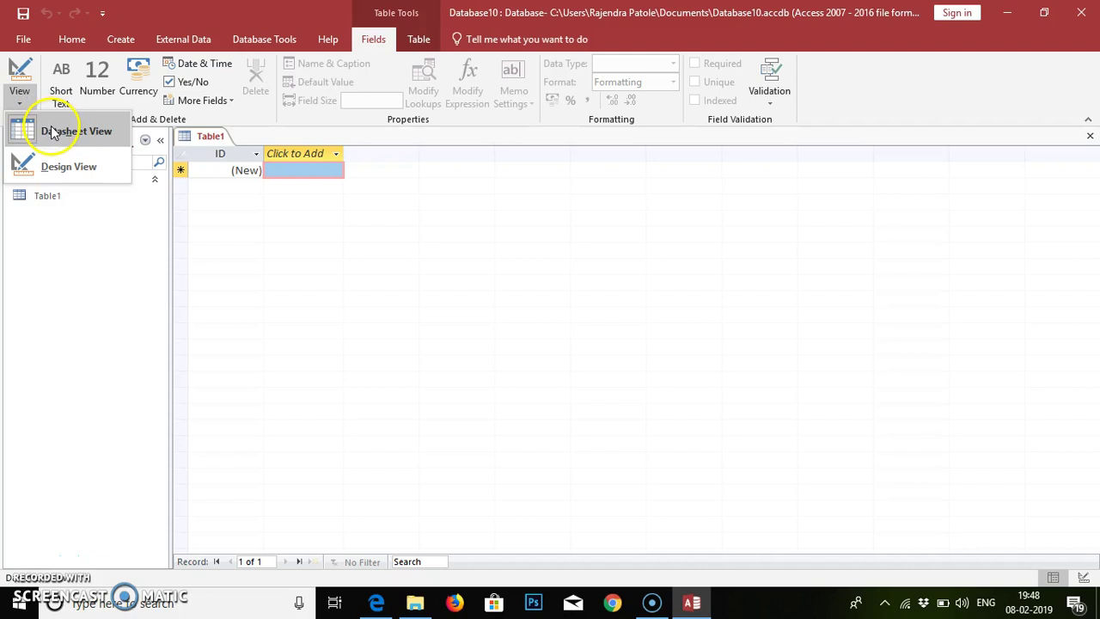
left_click(52, 129)
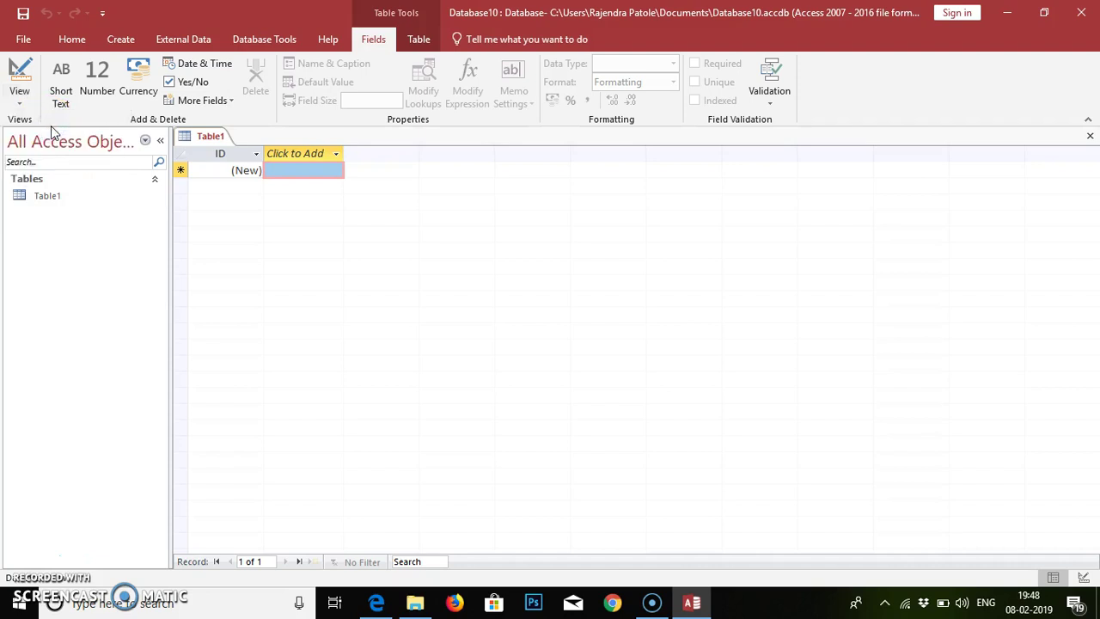
left_click(20, 100)
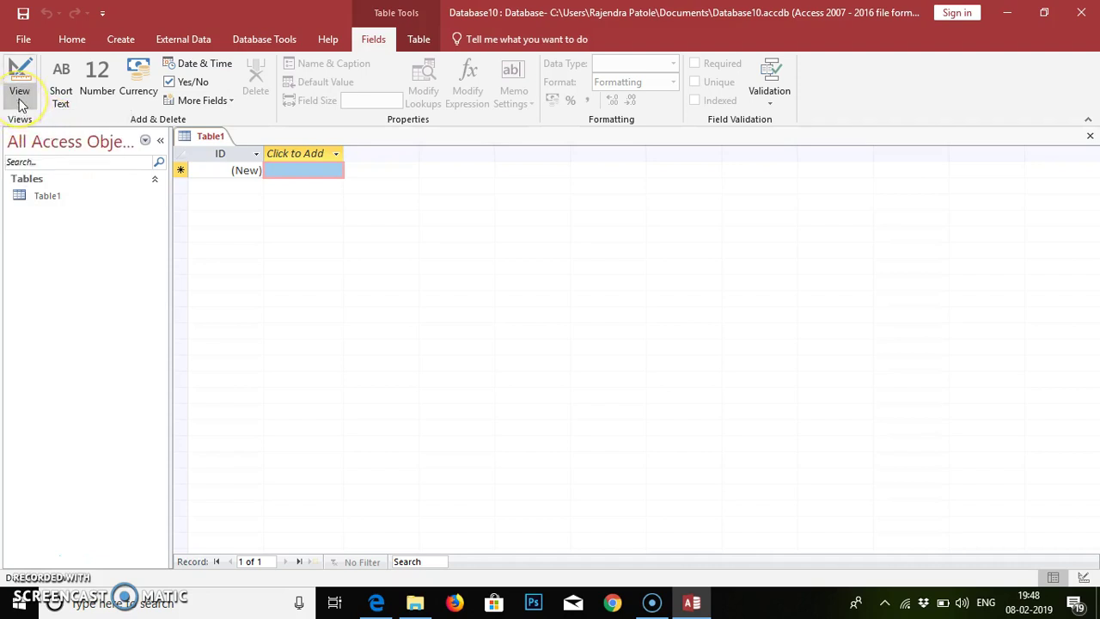
left_click(20, 103)
left_click(32, 171)
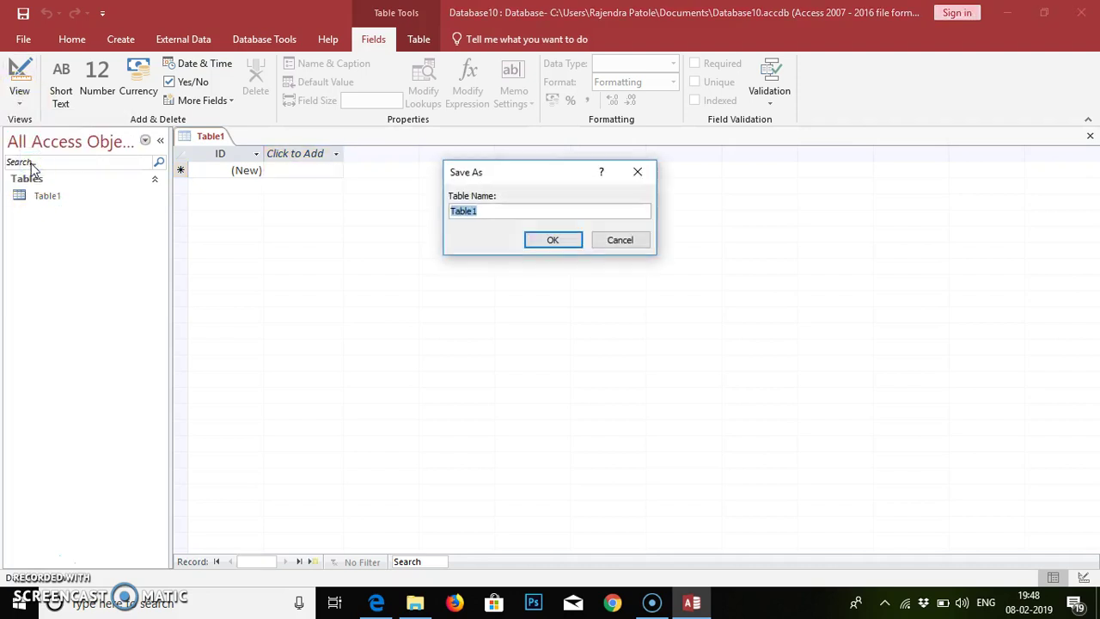
left_click(22, 99)
type("EmployeeT")
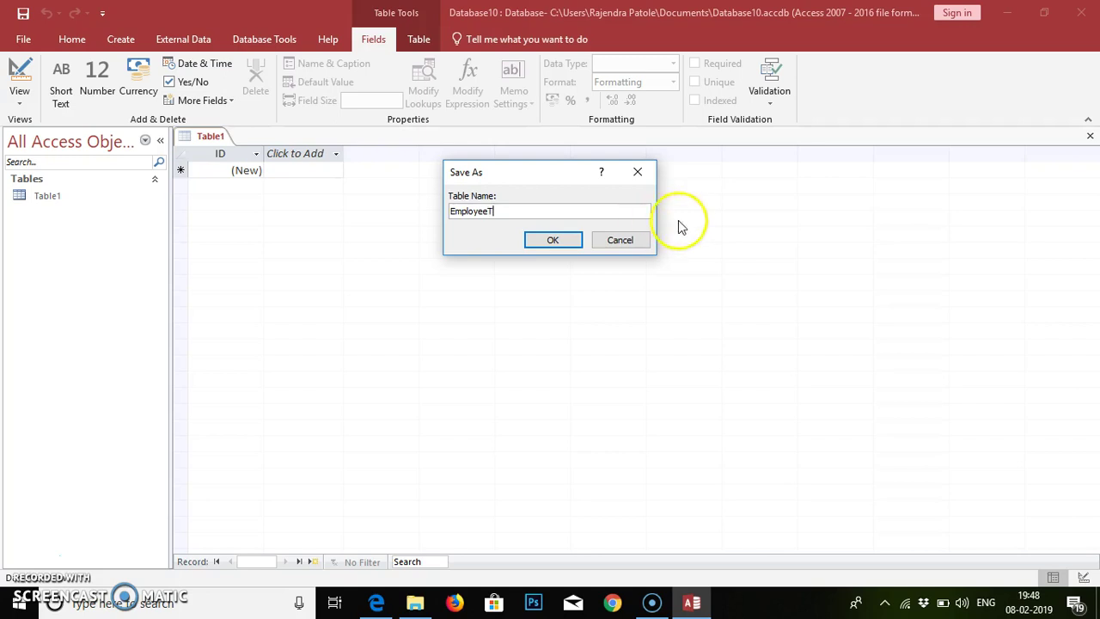
left_click(550, 239)
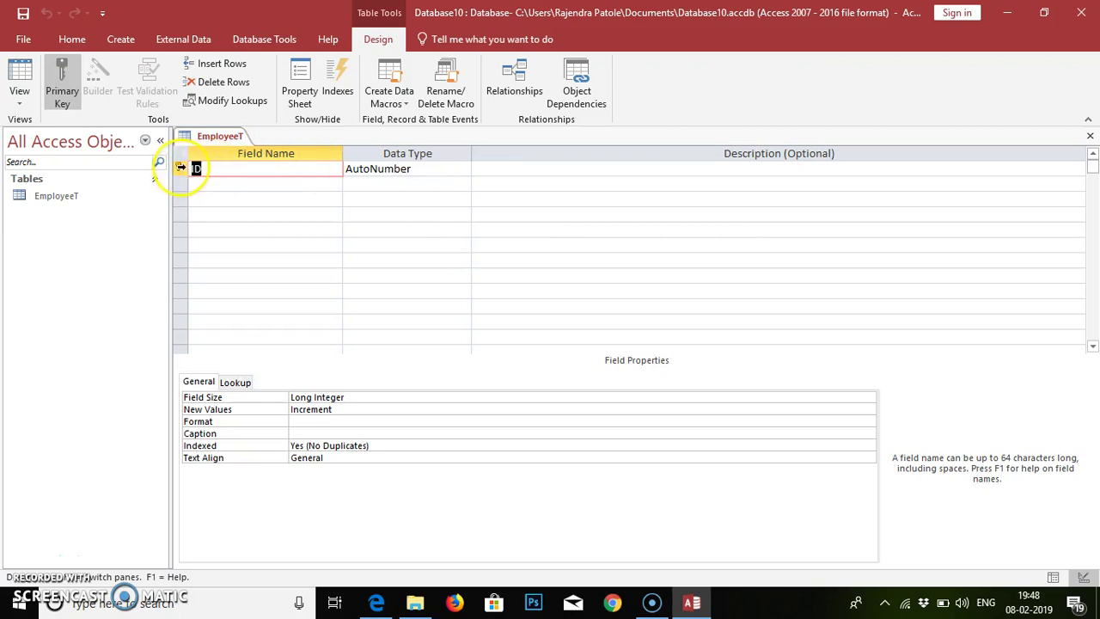
- Rename the ID field to EmpID and set its data type to Number
left_click(209, 168)
left_click(399, 170)
left_click(432, 169)
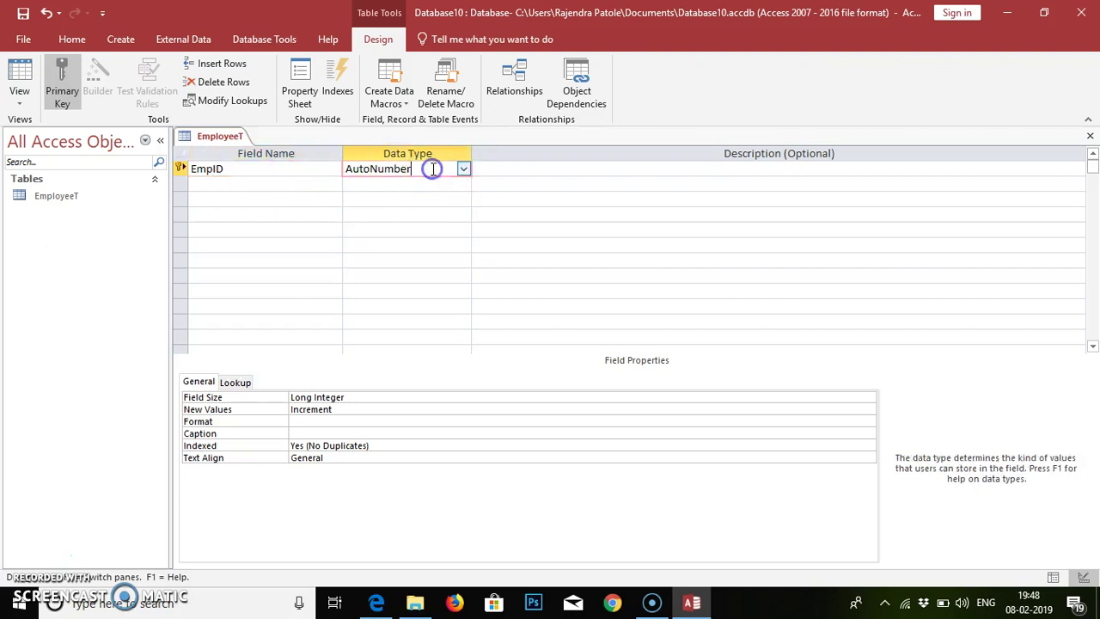
left_click(463, 170)
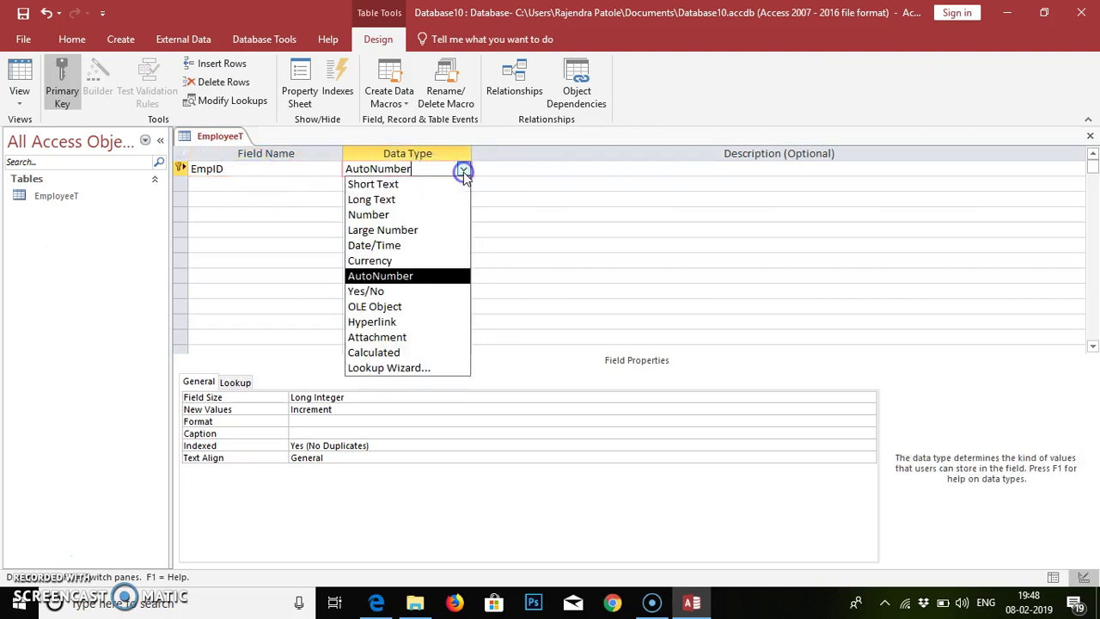
left_click(369, 215)
- Remove the primary key from the EmpID field and assign it to the same field again
left_click(221, 183)
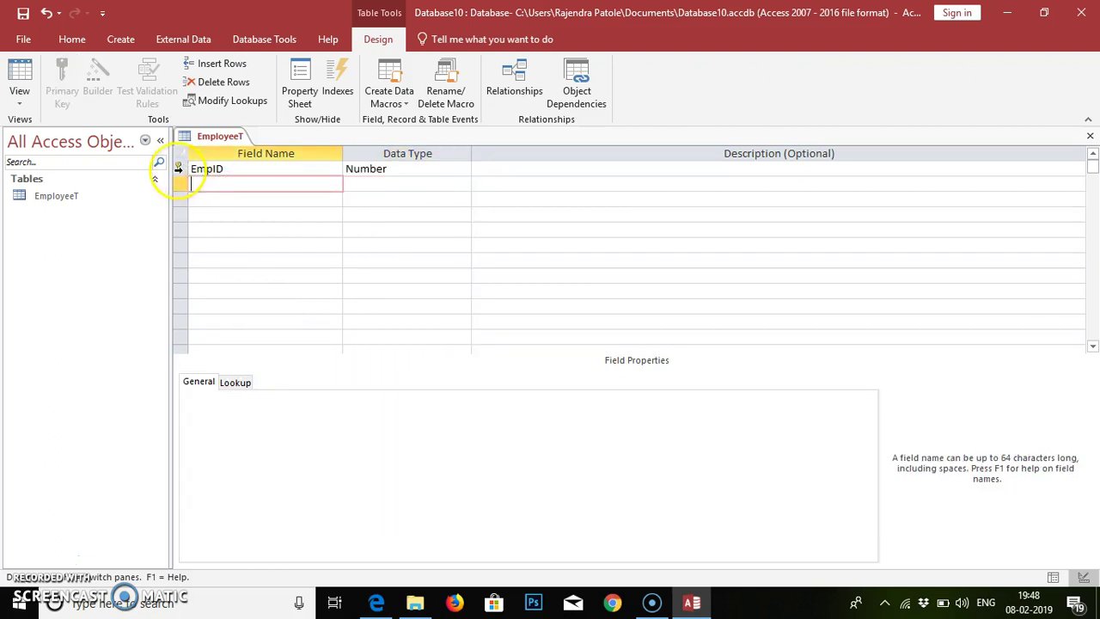
left_click(178, 168)
left_click(62, 96)
left_click(60, 97)
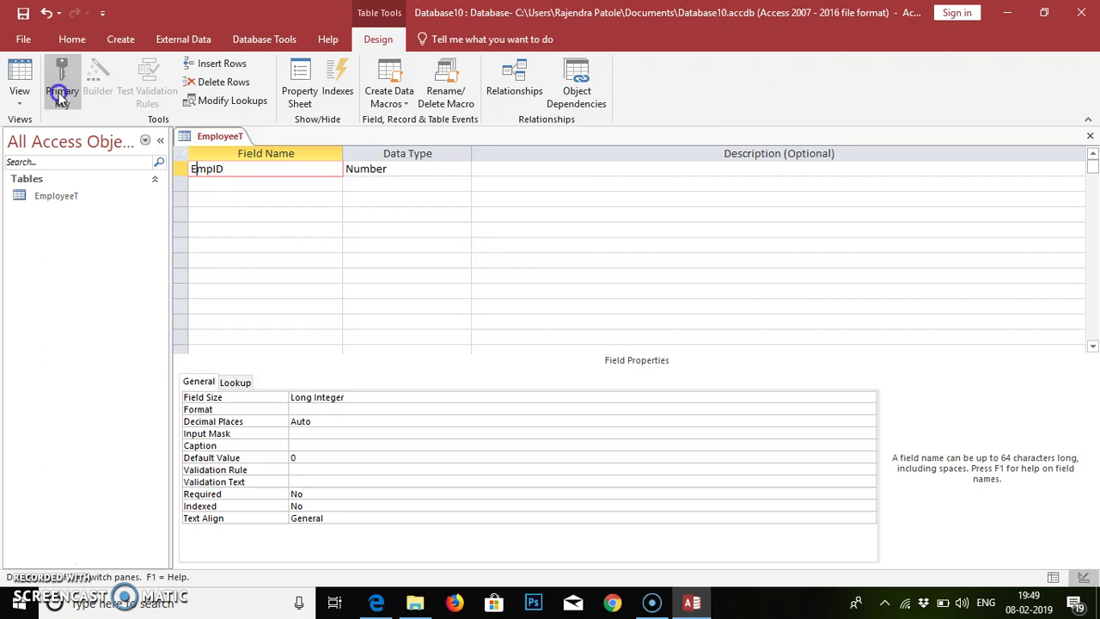
left_click(60, 97)
- Add a field named EmpName below EmpID with the Short Text data type
left_click(217, 185)
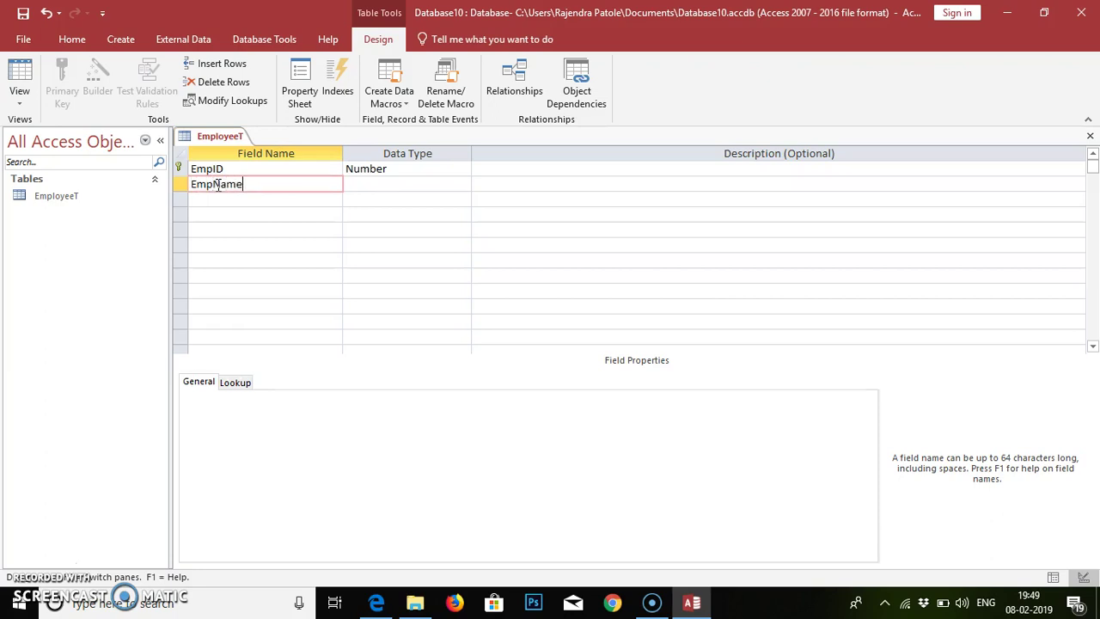
left_click(387, 184)
left_click(463, 186)
left_click(418, 198)
- Add a field named EmpAdd below EmpName with the Long Text data type
left_click(295, 201)
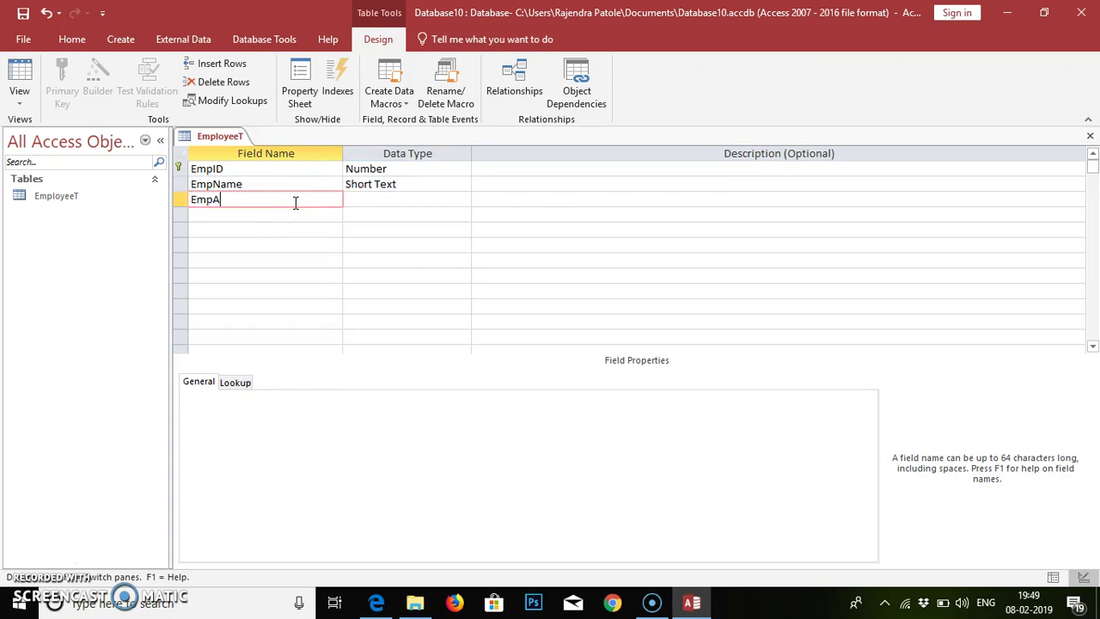
key("Tab")
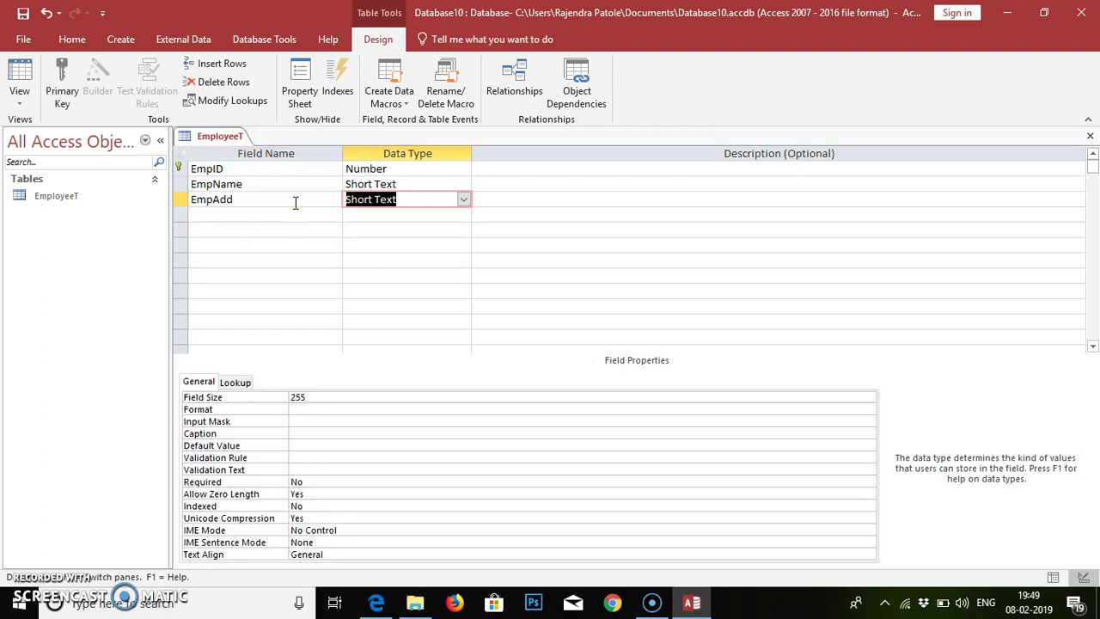
left_click(462, 199)
left_click(402, 230)
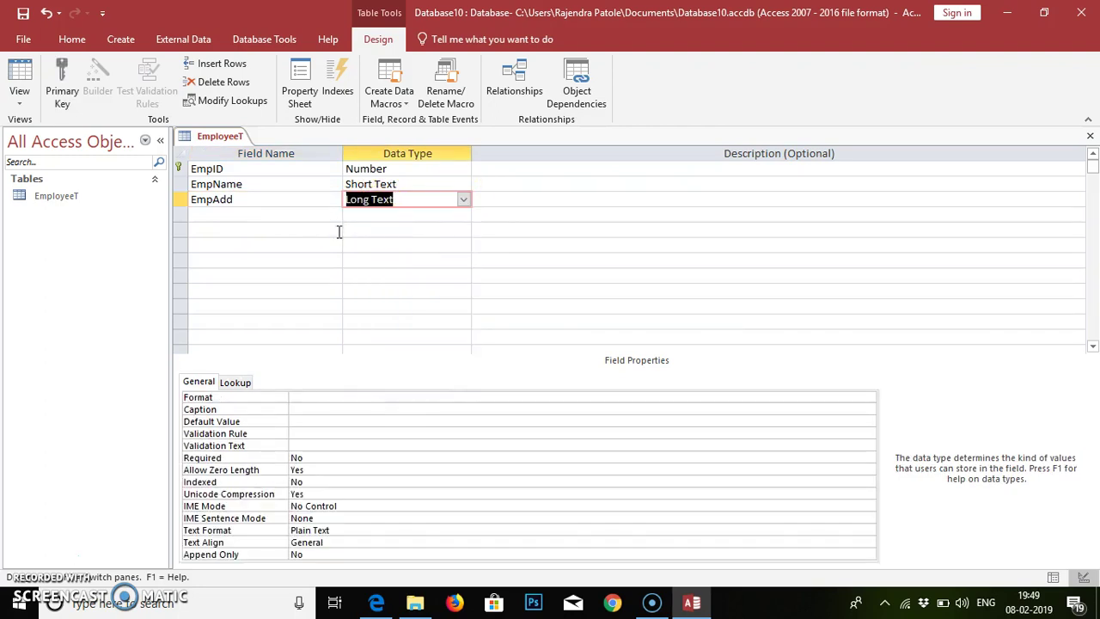
- Add a field named EmpSal below EmpAdd with the Large Number data type
left_click(273, 215)
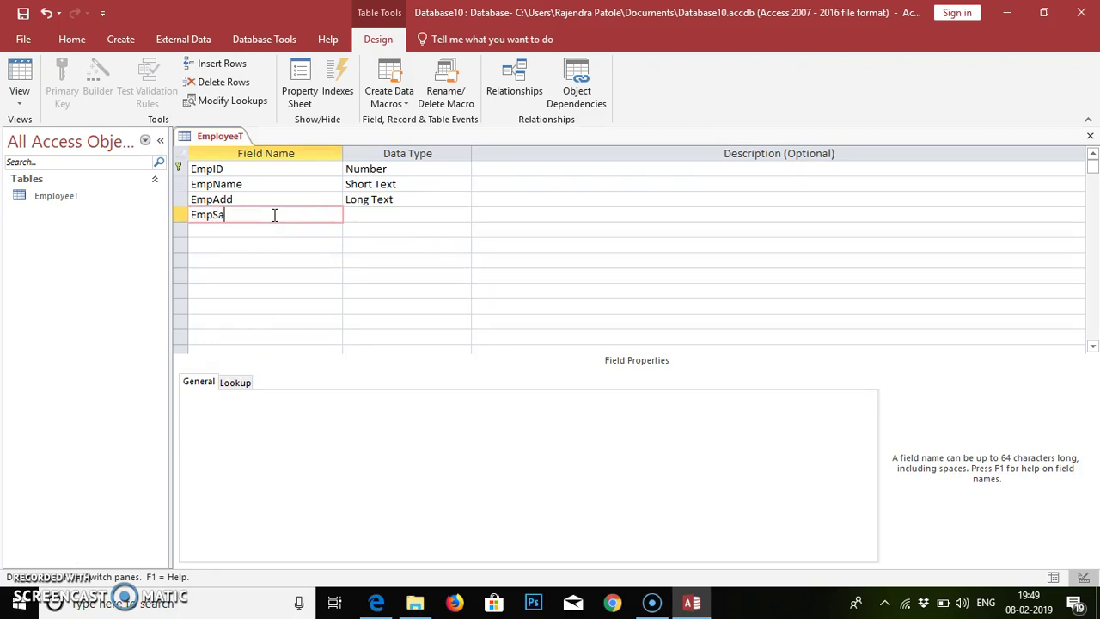
type("EmpSal")
left_click(375, 214)
left_click(462, 218)
left_click(463, 216)
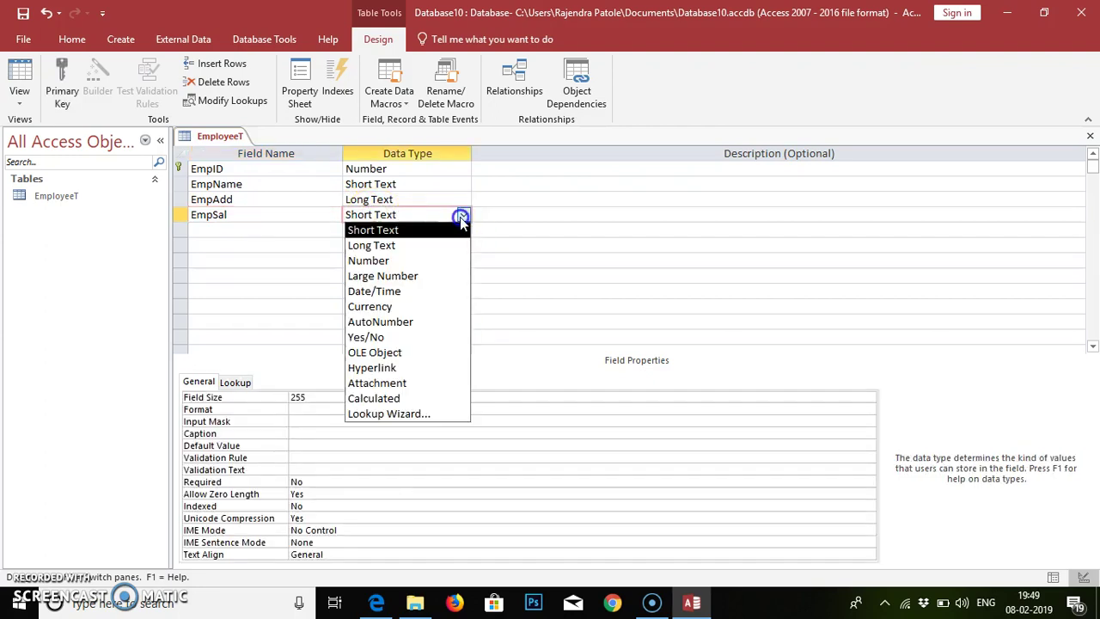
left_click(383, 276)
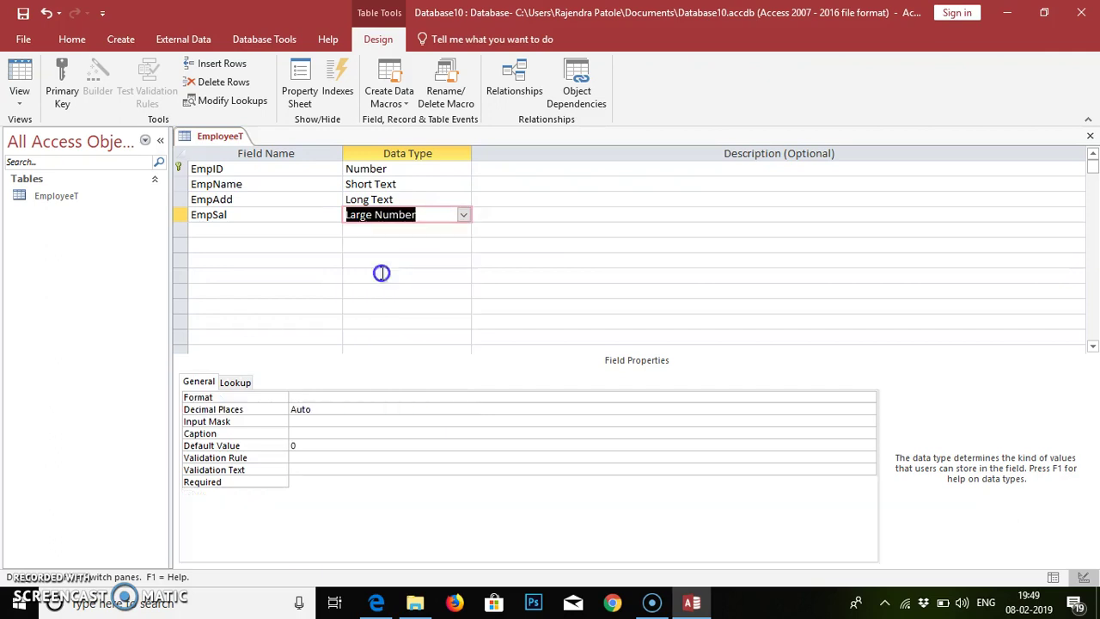
- Add a field named EmpPhone below EmpSal with the Large Number data type
left_click(251, 229)
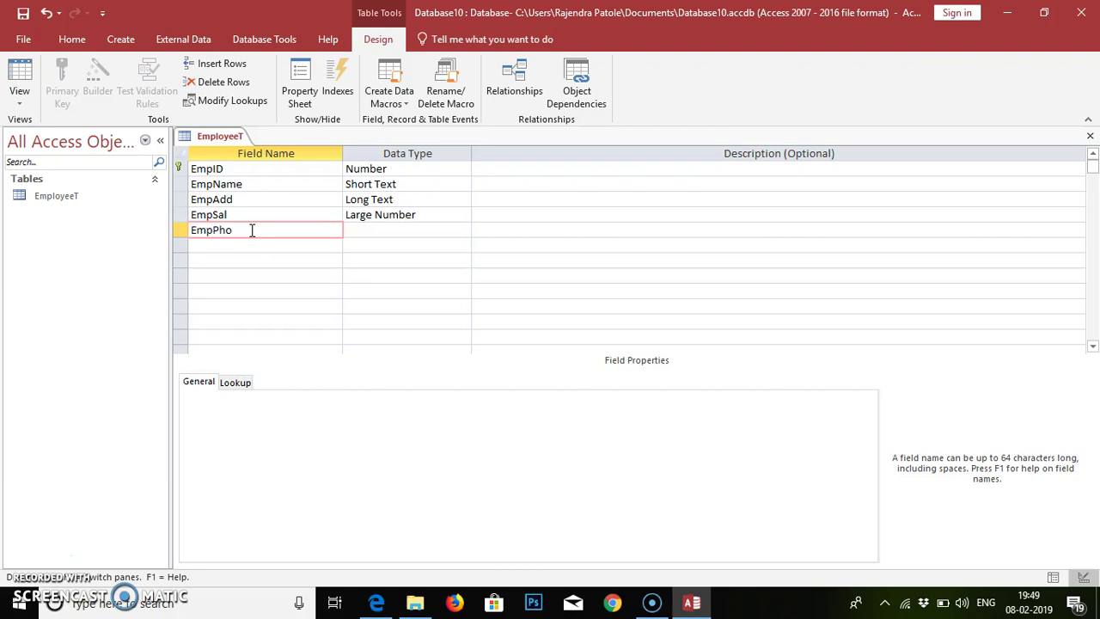
left_click(373, 232)
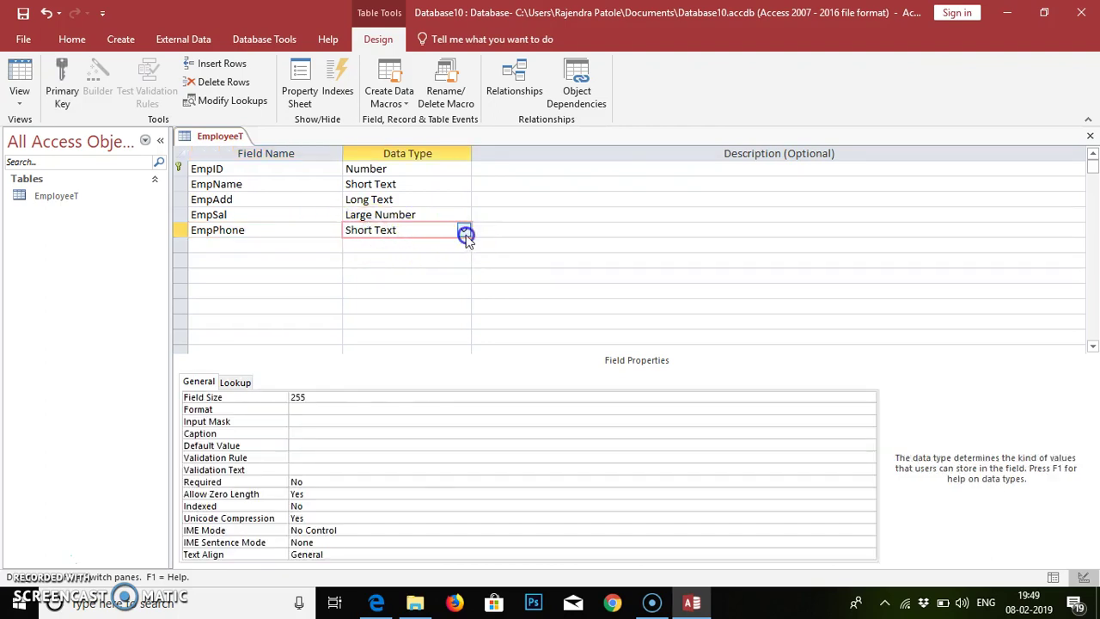
left_click(463, 230)
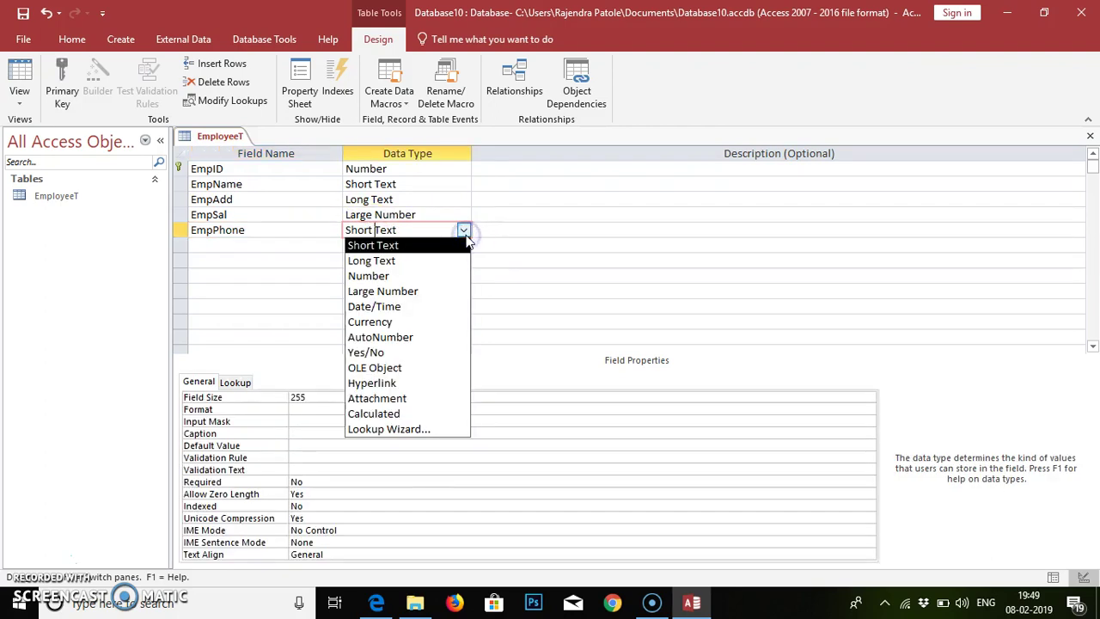
left_click(386, 292)
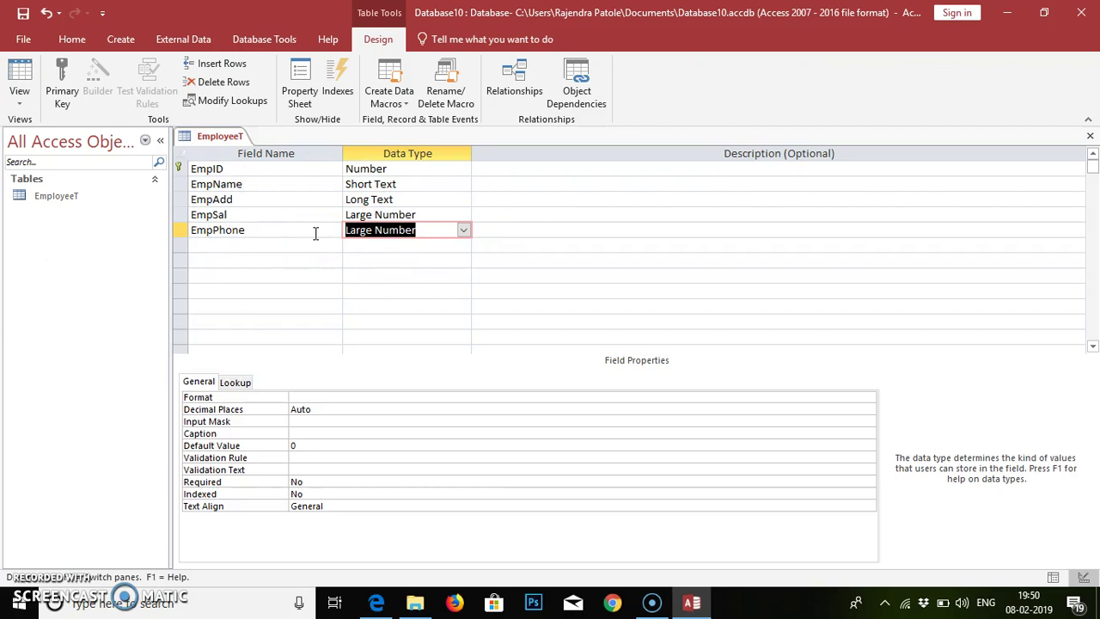
- Save the EmployeeT table design and accept adding the Large Number data type
left_click(23, 12)
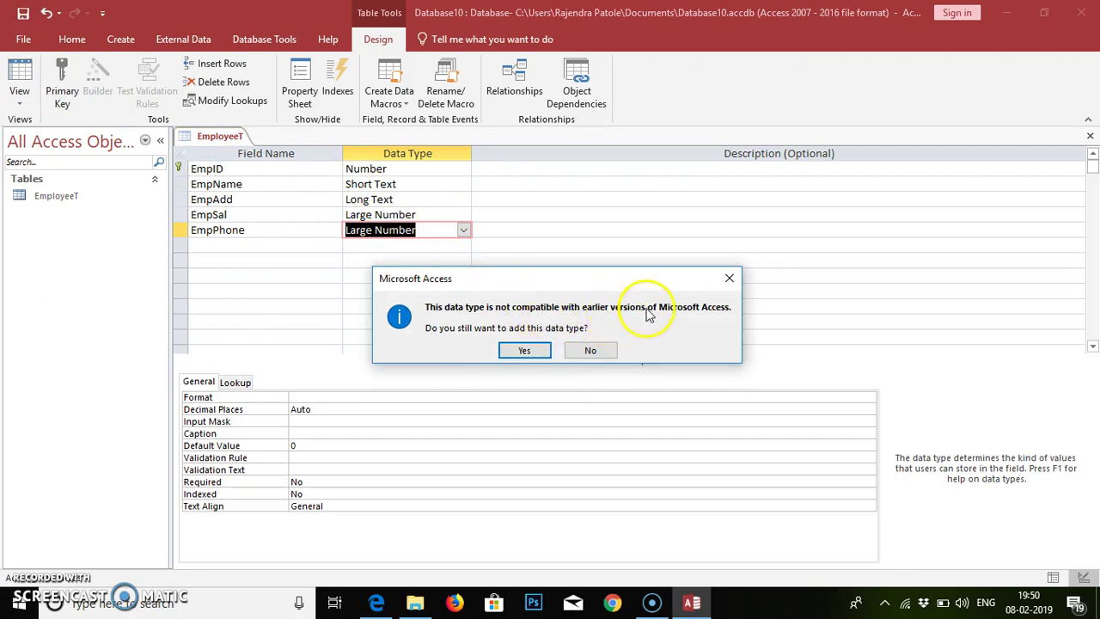
left_click(527, 353)
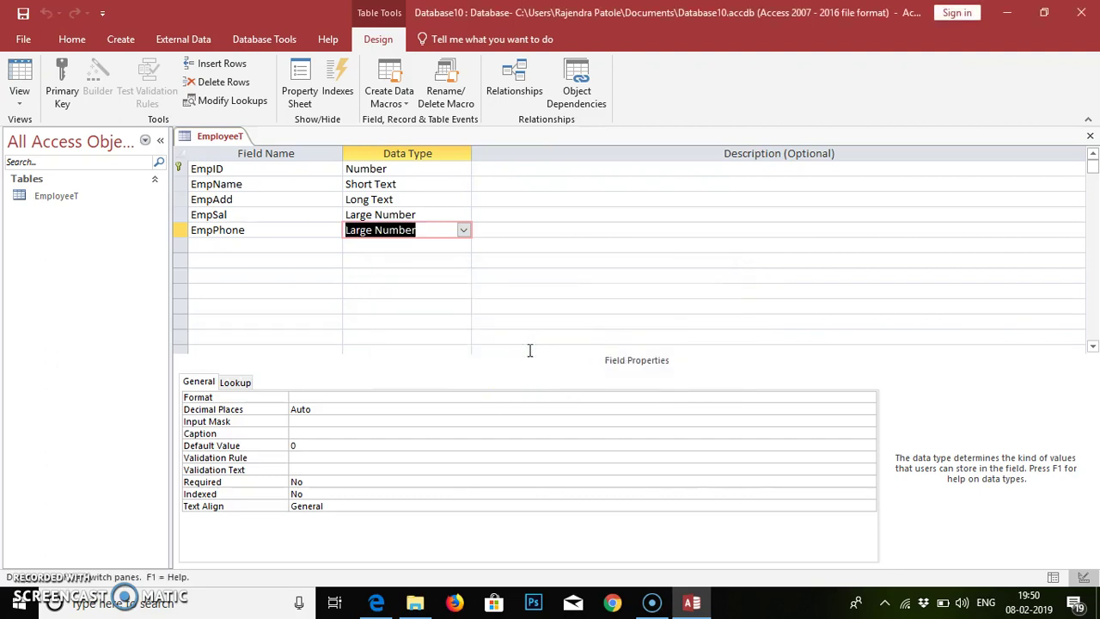
left_click(441, 277)
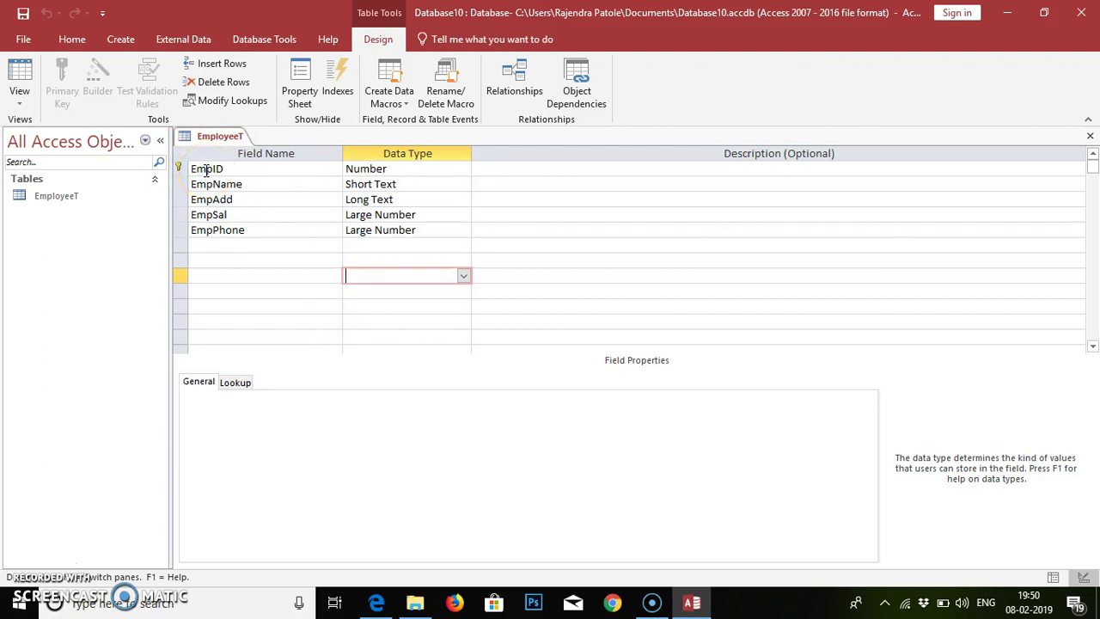
- View the EmployeeT table's columns in Datasheet View and return to Design View
left_click(21, 96)
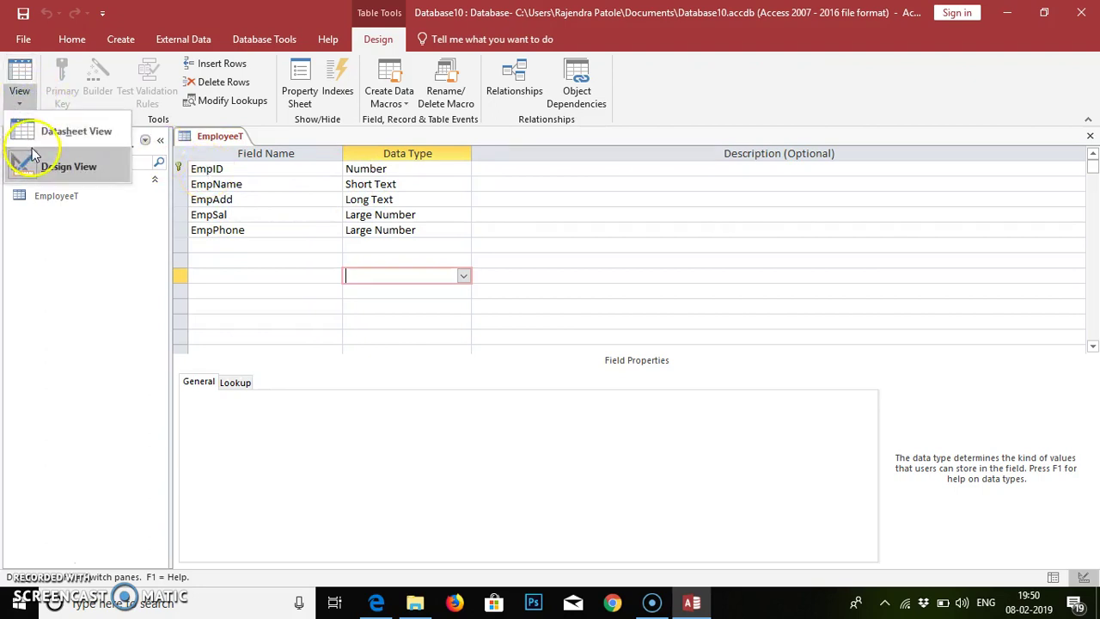
left_click(31, 131)
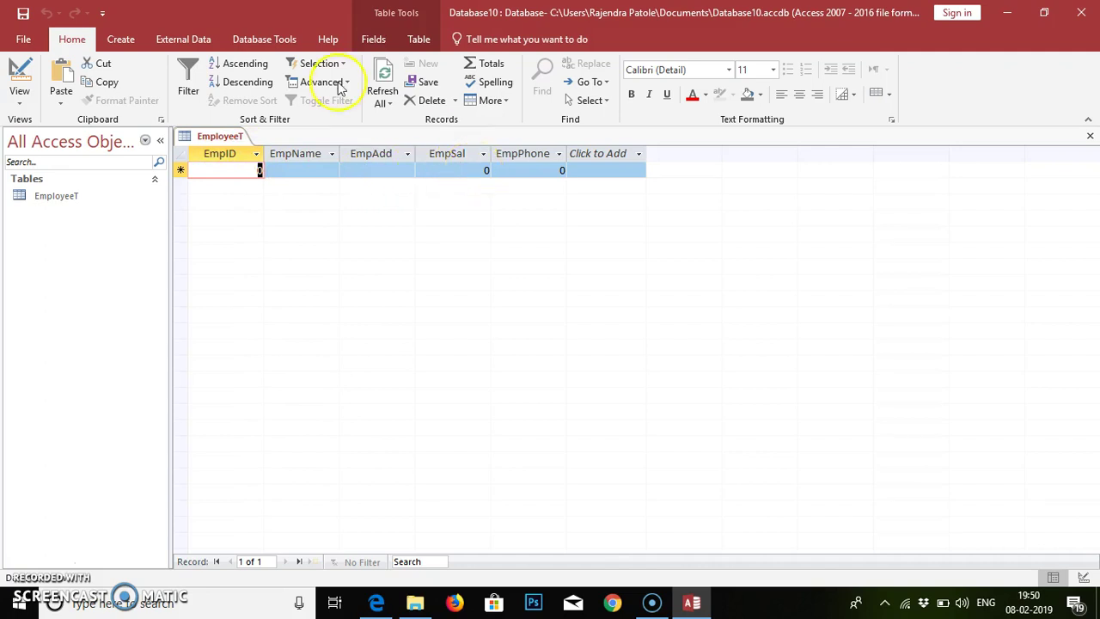
left_click(128, 40)
left_click(242, 97)
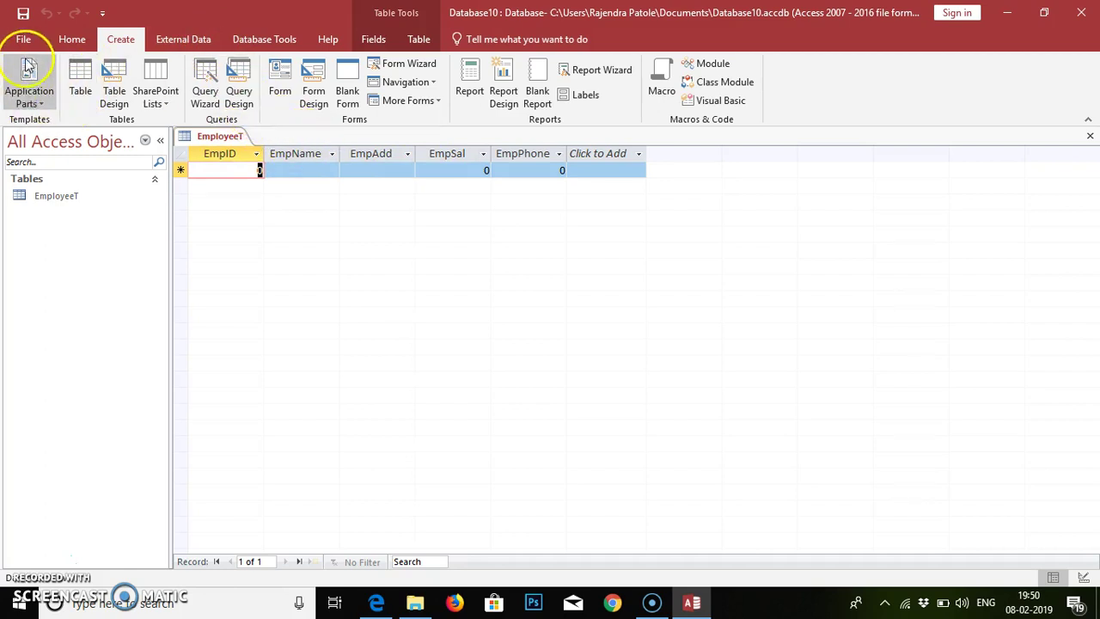
left_click(73, 38)
left_click(26, 101)
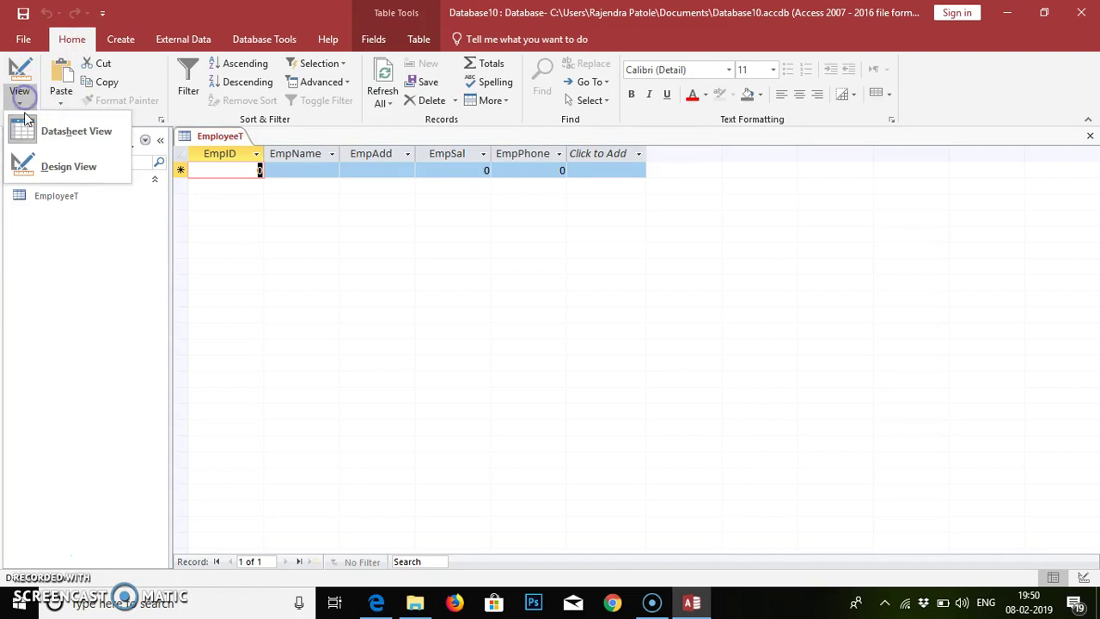
left_click(28, 163)
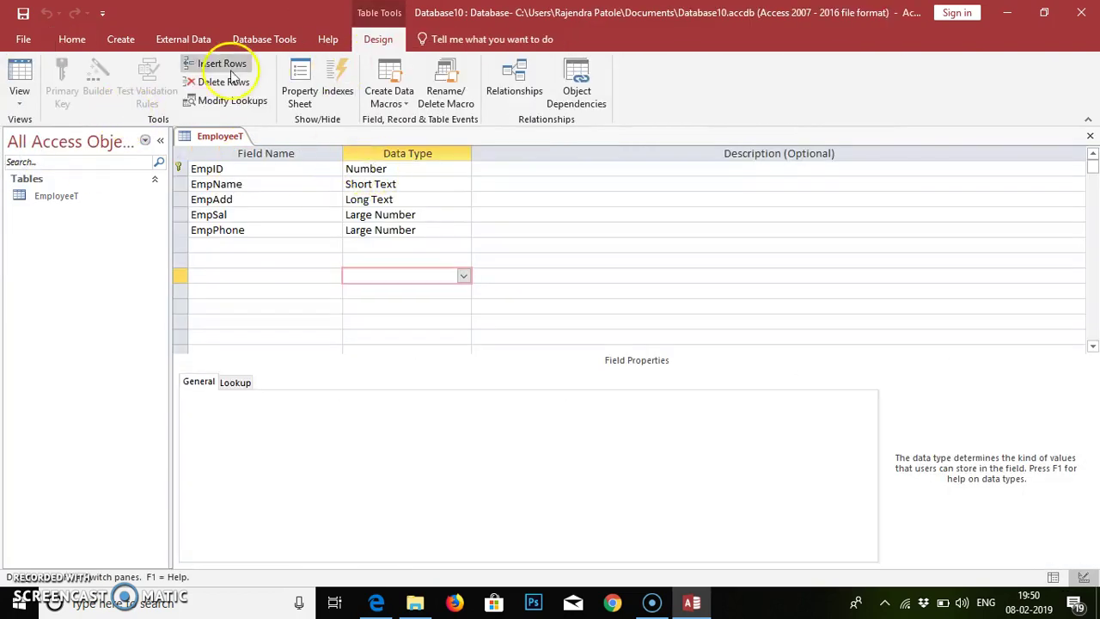
- Create a query in Design View with the EmployeeT table added, and slightly lengthen its field list box
left_click(123, 40)
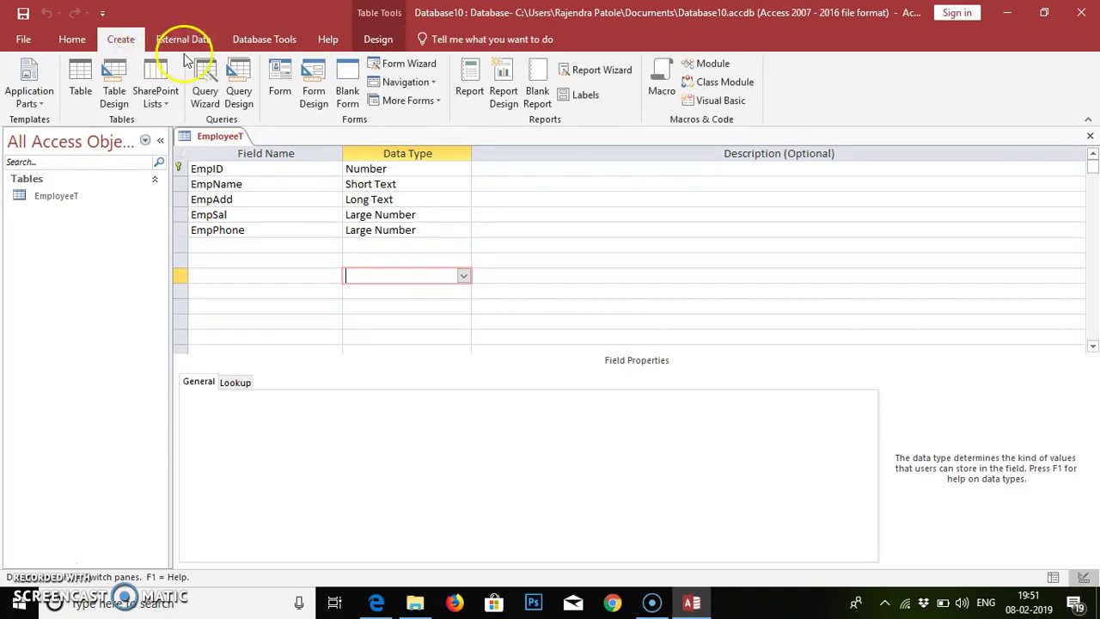
left_click(240, 95)
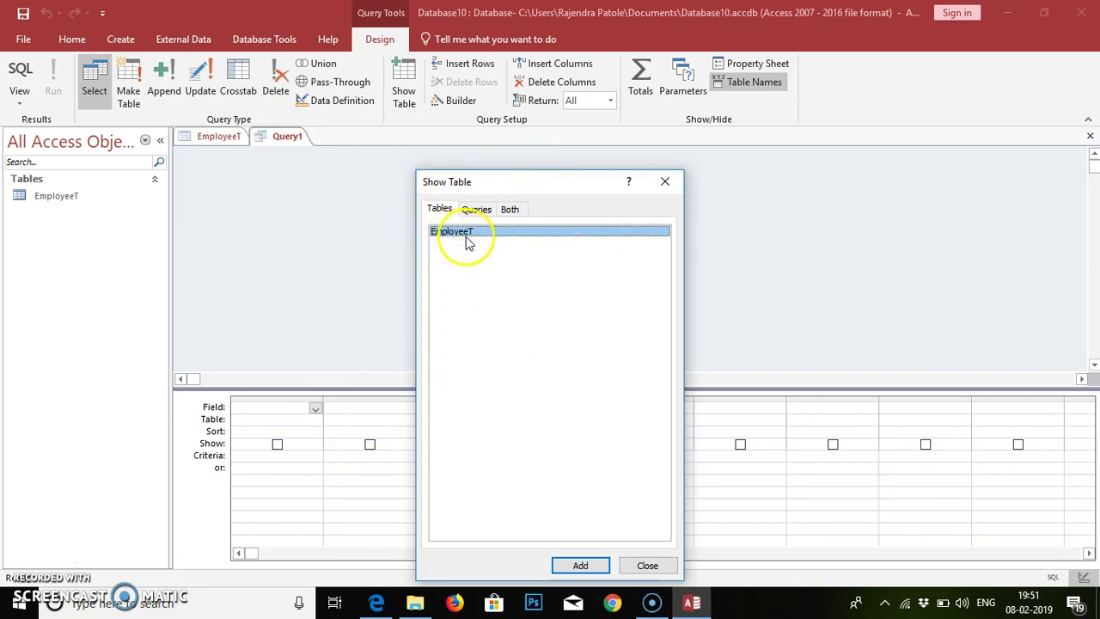
left_click(582, 565)
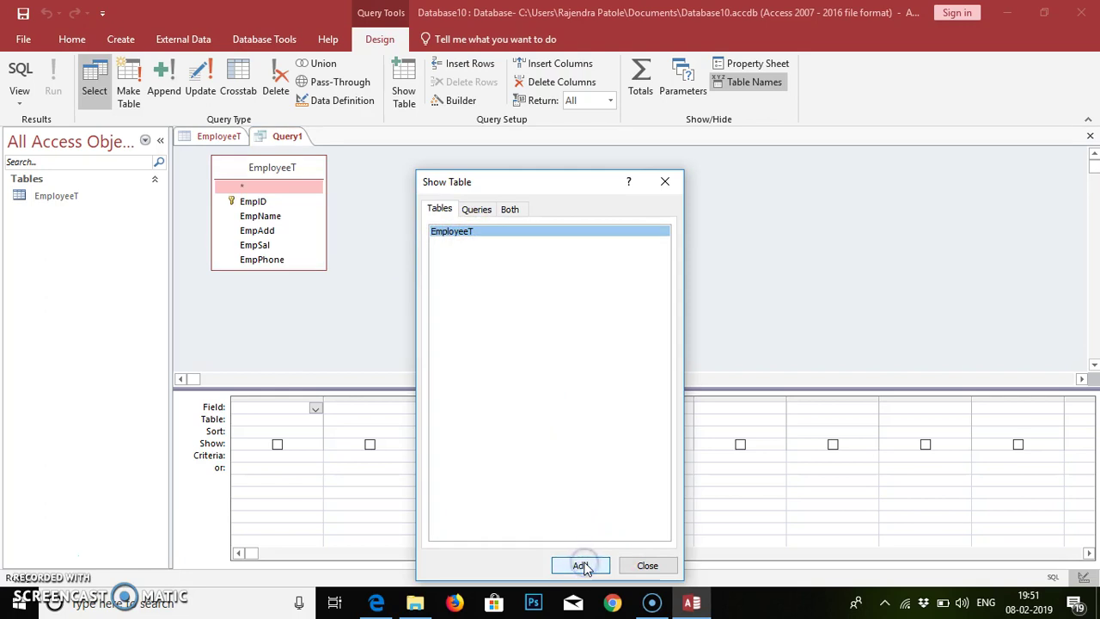
left_click(647, 565)
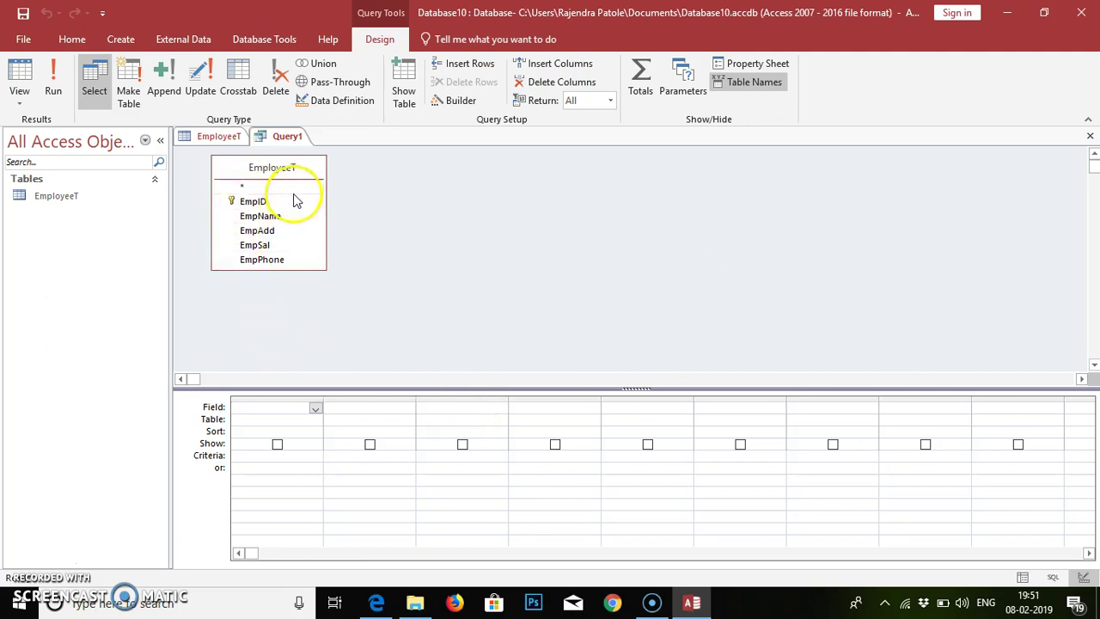
left_click_drag(265, 270, 266, 280)
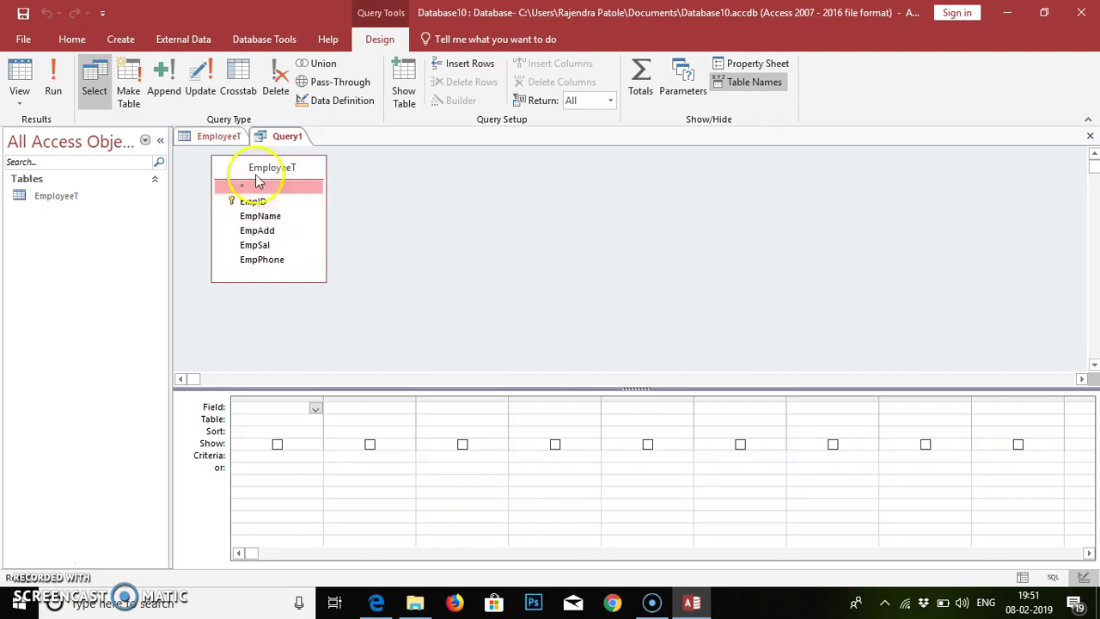
- Turn the query into an append query that adds records to the EmployeeT table in the current database
left_click(166, 91)
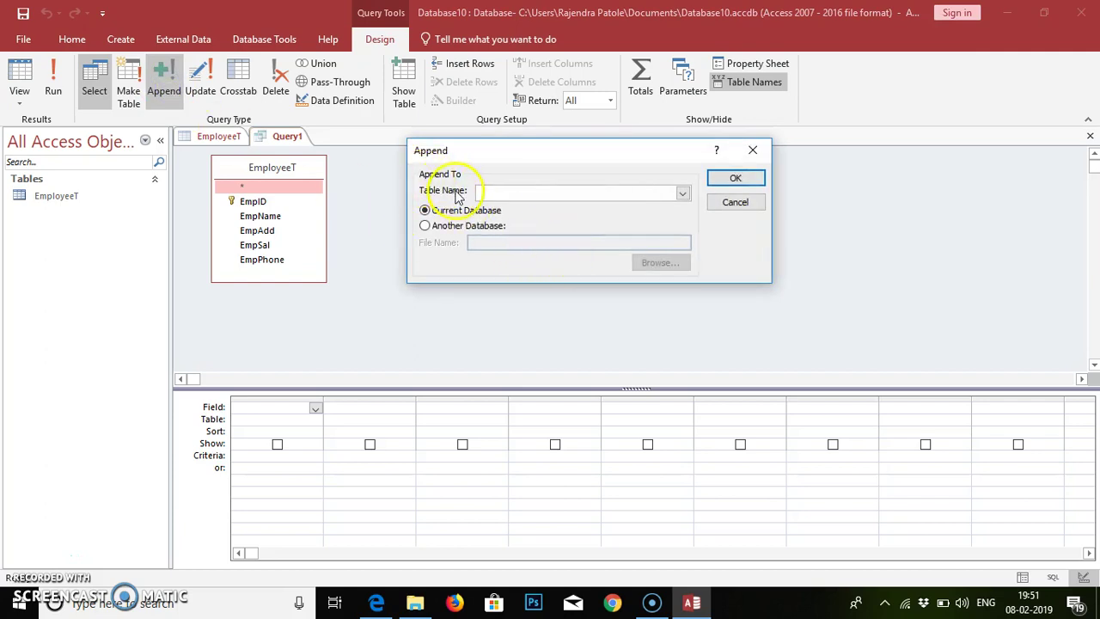
left_click(683, 194)
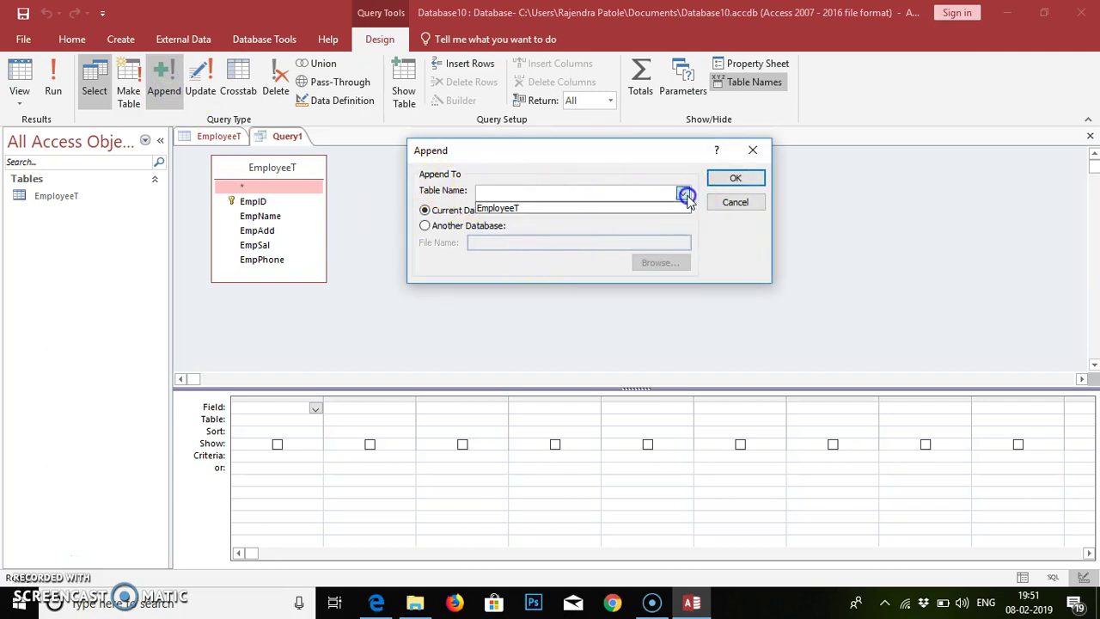
left_click(544, 209)
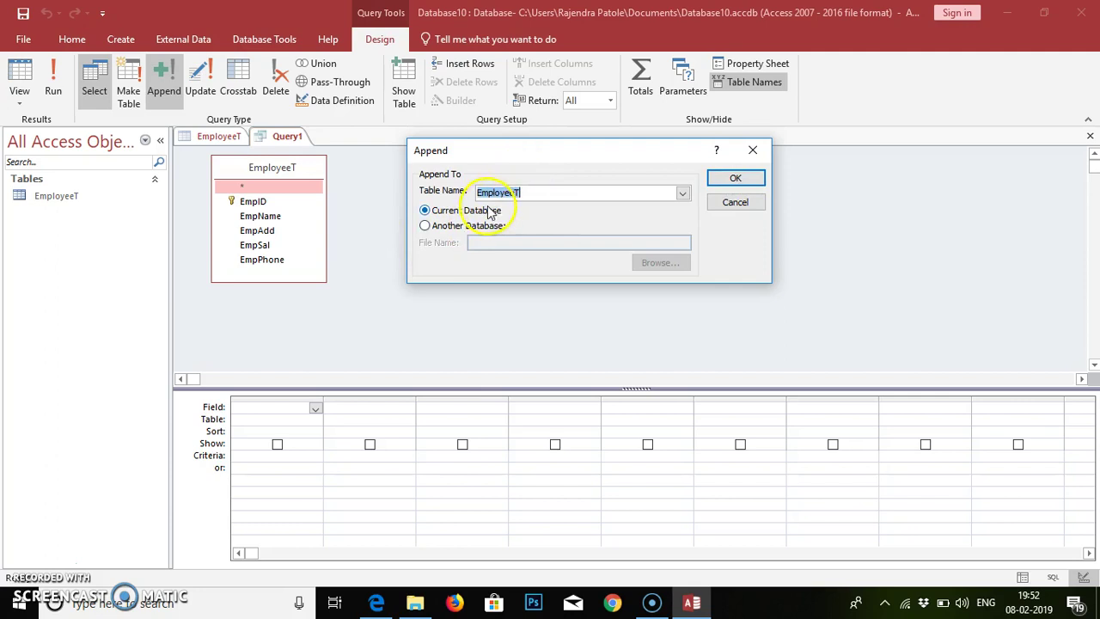
left_click(734, 181)
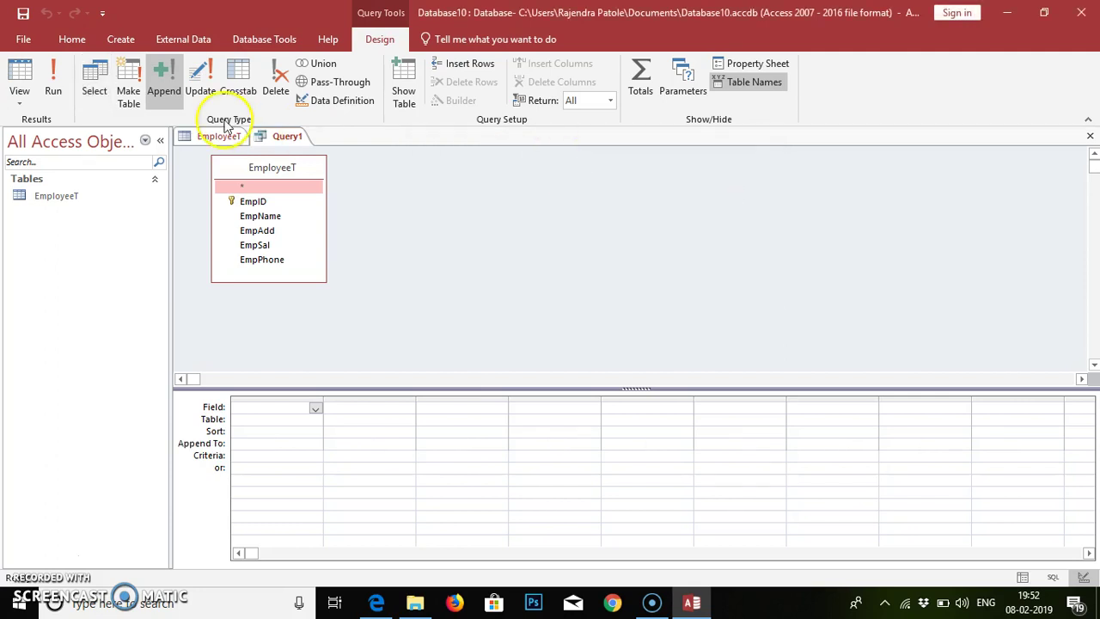
- Show the append query's statement in SQL View and deselect its text
left_click(19, 102)
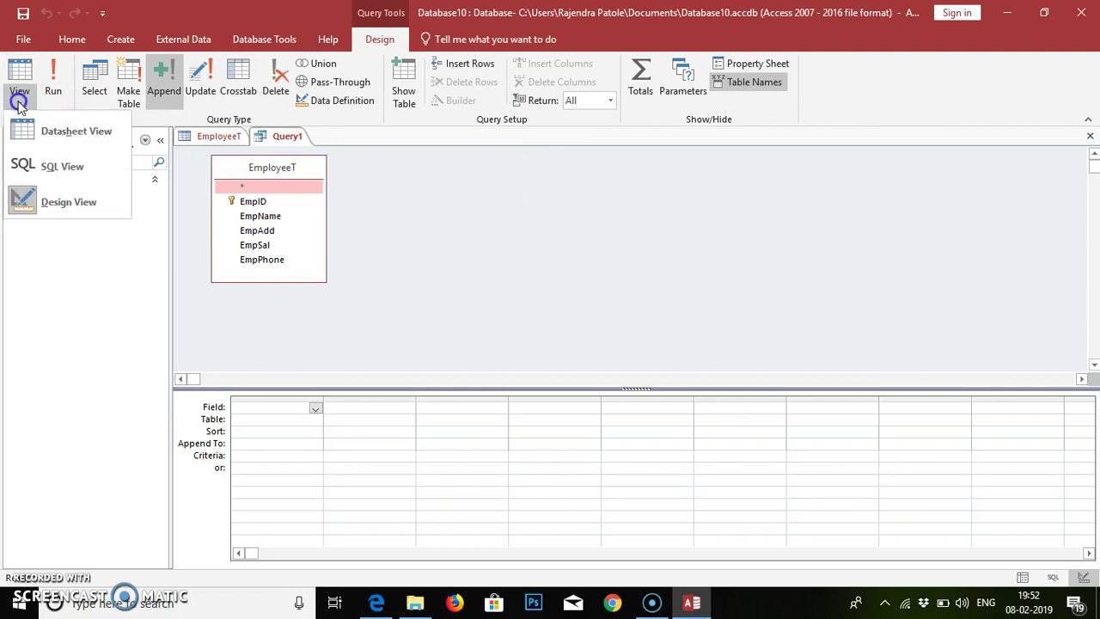
left_click(38, 168)
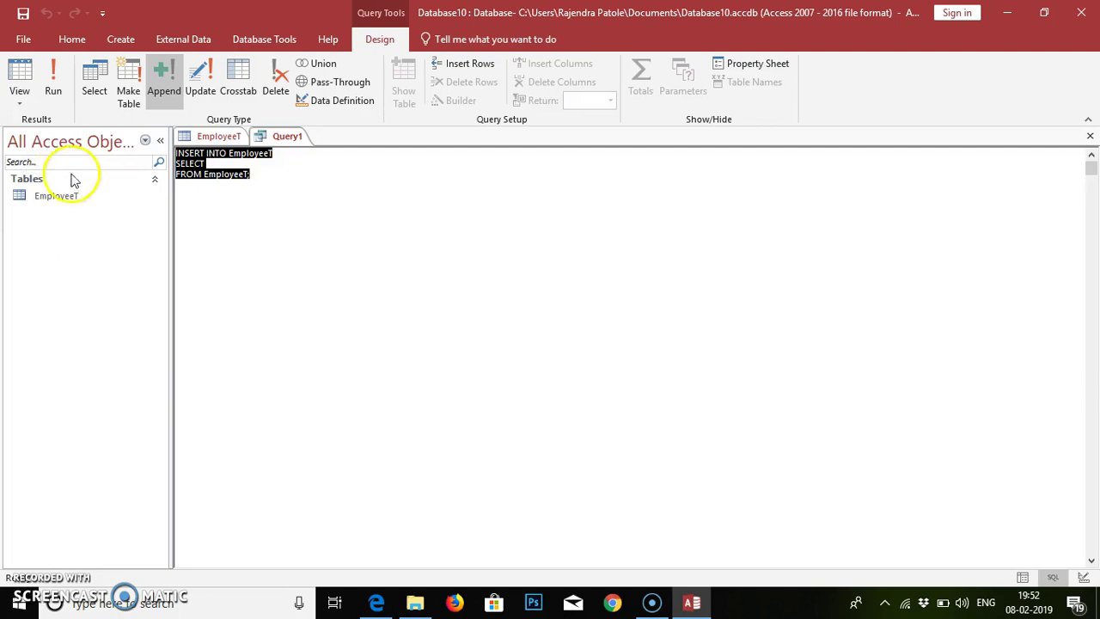
left_click(263, 183)
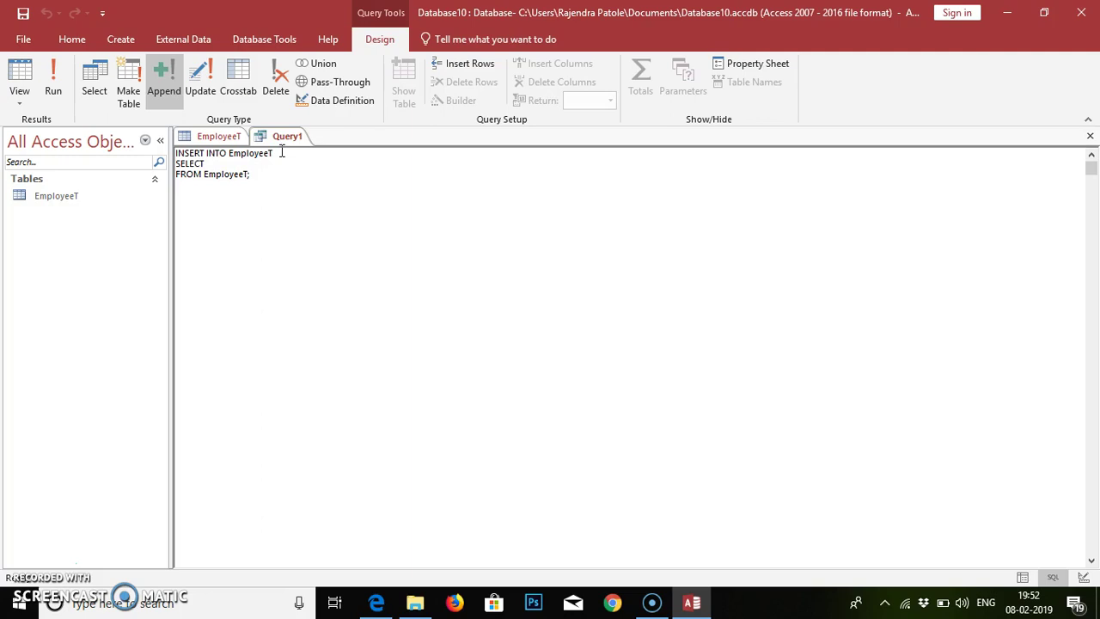
- Delete the SELECT and FROM lines from the SQL statement, keeping only INSERT INTO EmployeeT
left_click(256, 175)
key("BackSpace")
key("BackSpace")
key("BackSpace")
key("BackSpace")
key("BackSpace")
key("BackSpace")
key("BackSpace")
key("BackSpace")
key("BackSpace")
key("BackSpace")
key("BackSpace")
key("BackSpace")
key("BackSpace")
key("BackSpace")
key("BackSpace")
key("BackSpace")
key("BackSpace")
key("BackSpace")
key("BackSpace")
key("BackSpace")
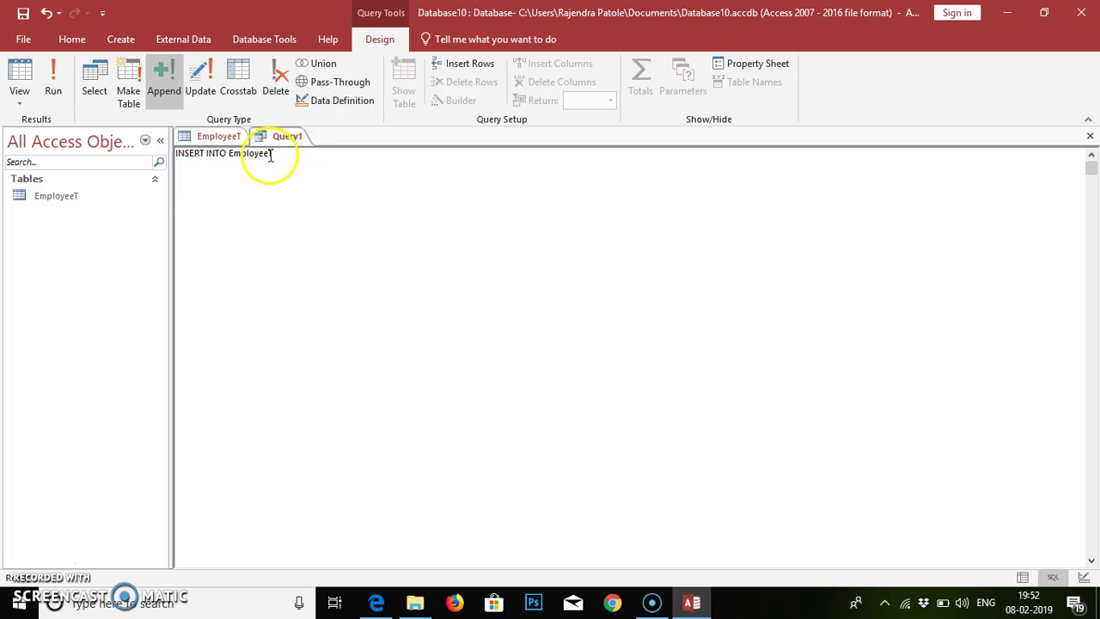
- After INSERT INTO EmployeeT, enter the column list (EmpID,EmpName,EmpAdd,AmpSal,Empphone, checking the field names in the table design
left_click(221, 138)
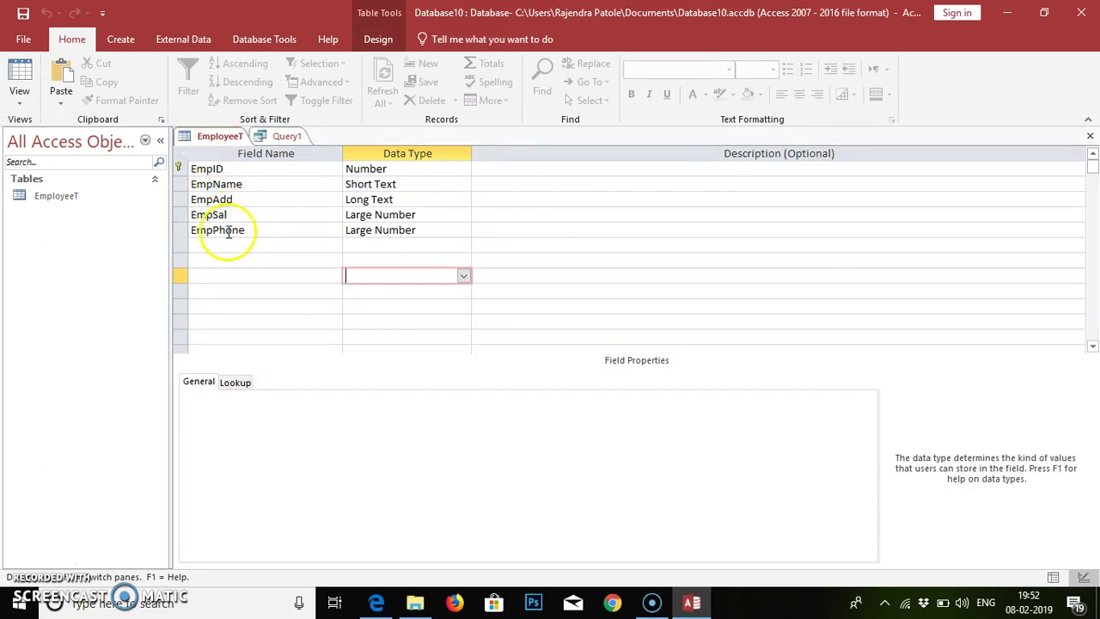
left_click(282, 137)
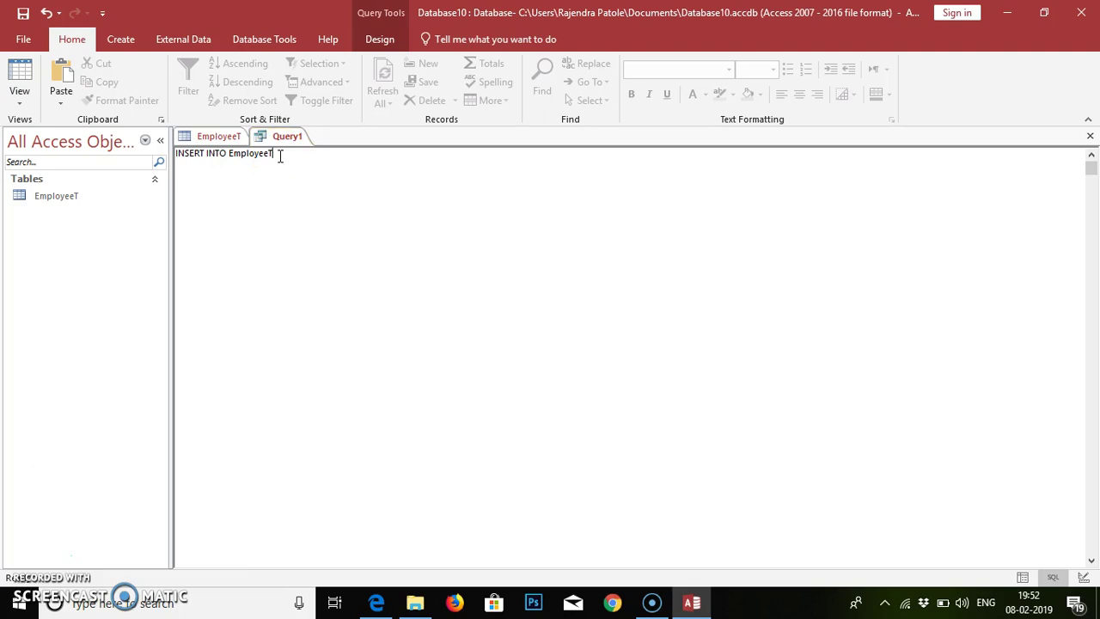
type("(")
type("Emp")
type("l")
type("D,Em")
type("pNam")
type("e,Em")
type("pAdd")
type(",Amp")
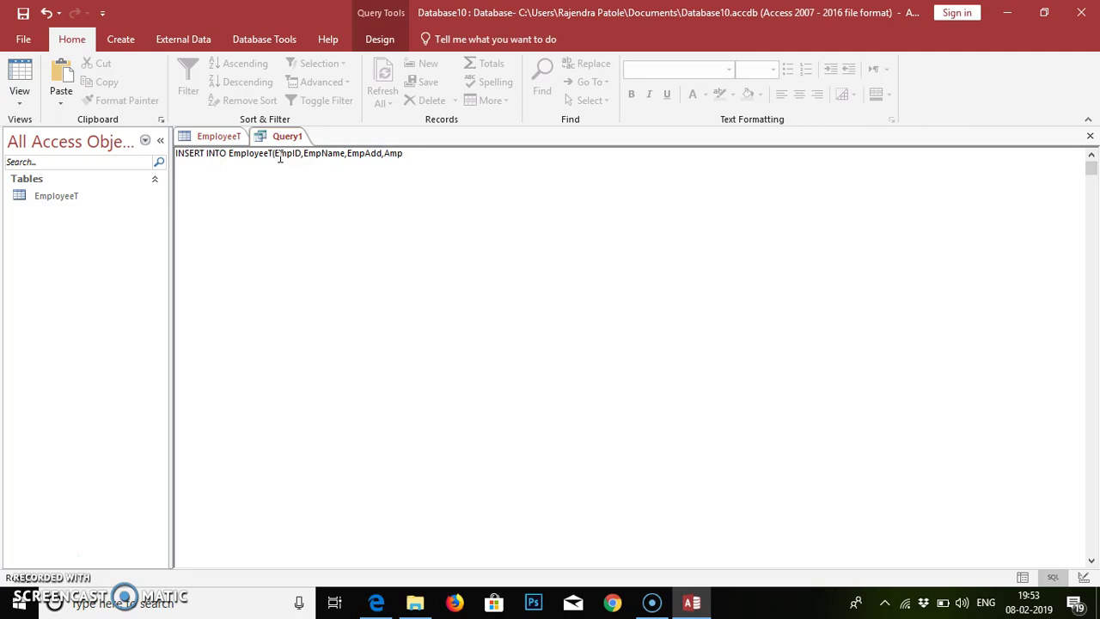
left_click(217, 136)
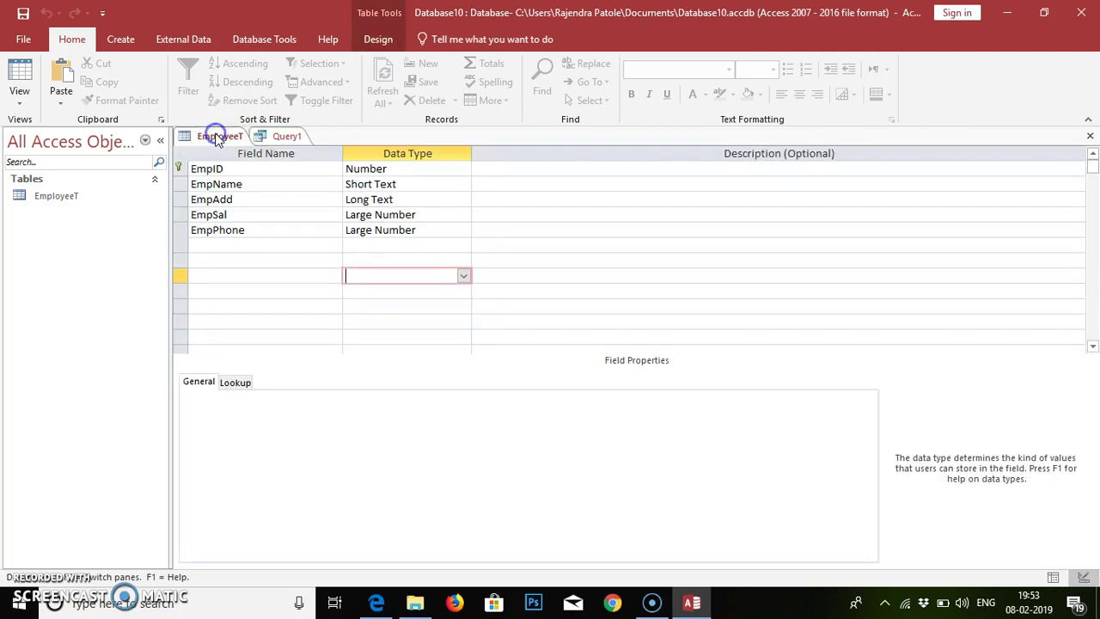
left_click(287, 136)
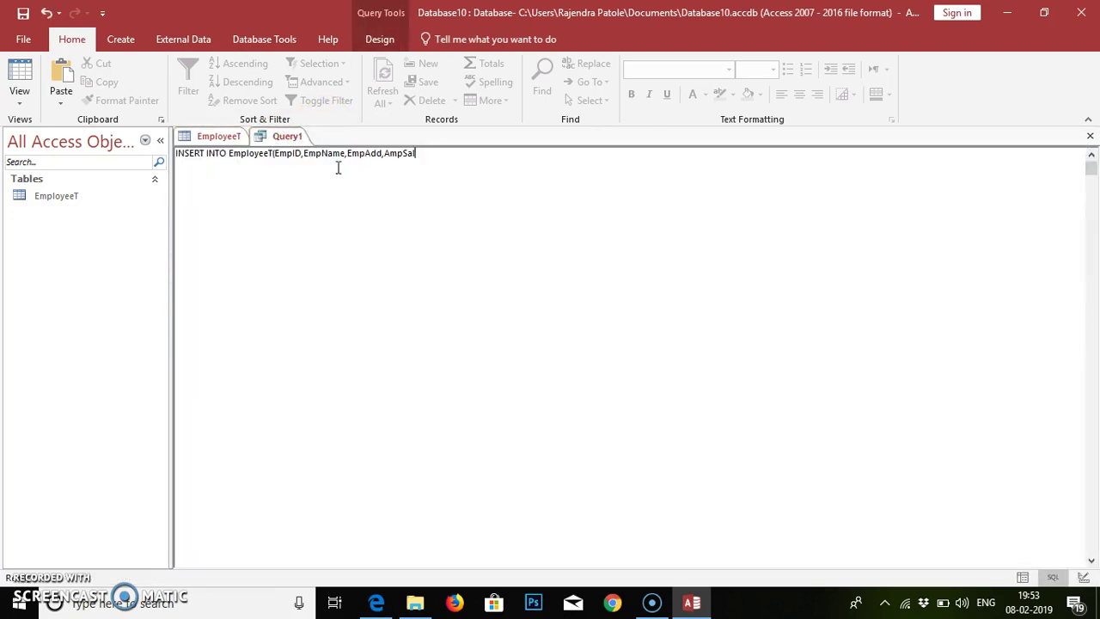
type(",Empphone")
- Correct Empphone to EmpPhone to match the table design, close the column list with a parenthesis and start a new line
left_click(220, 136)
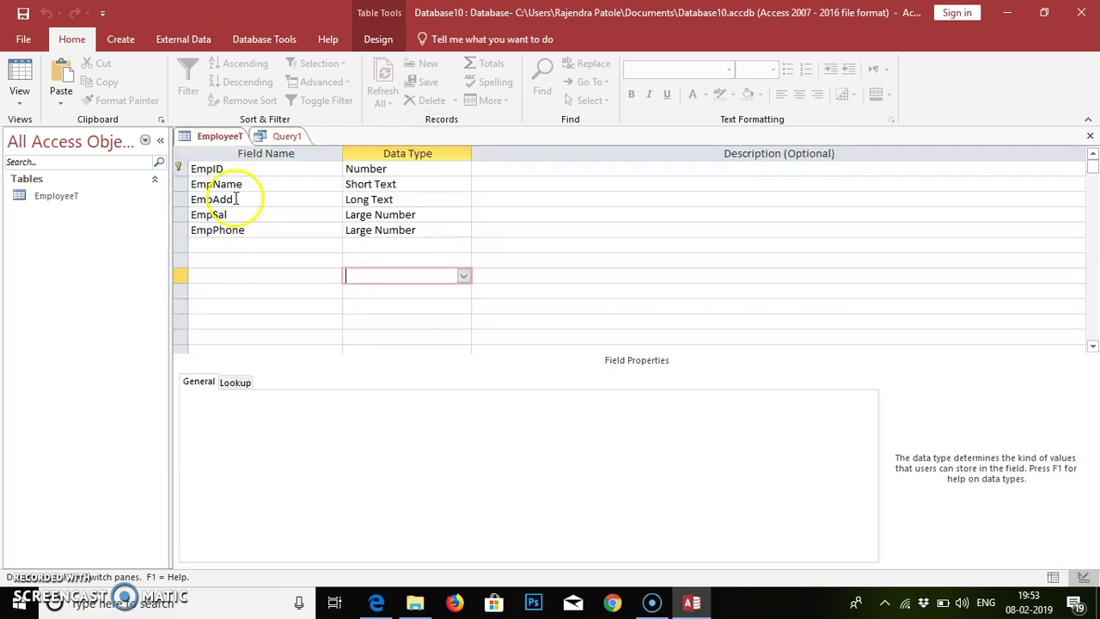
left_click(276, 136)
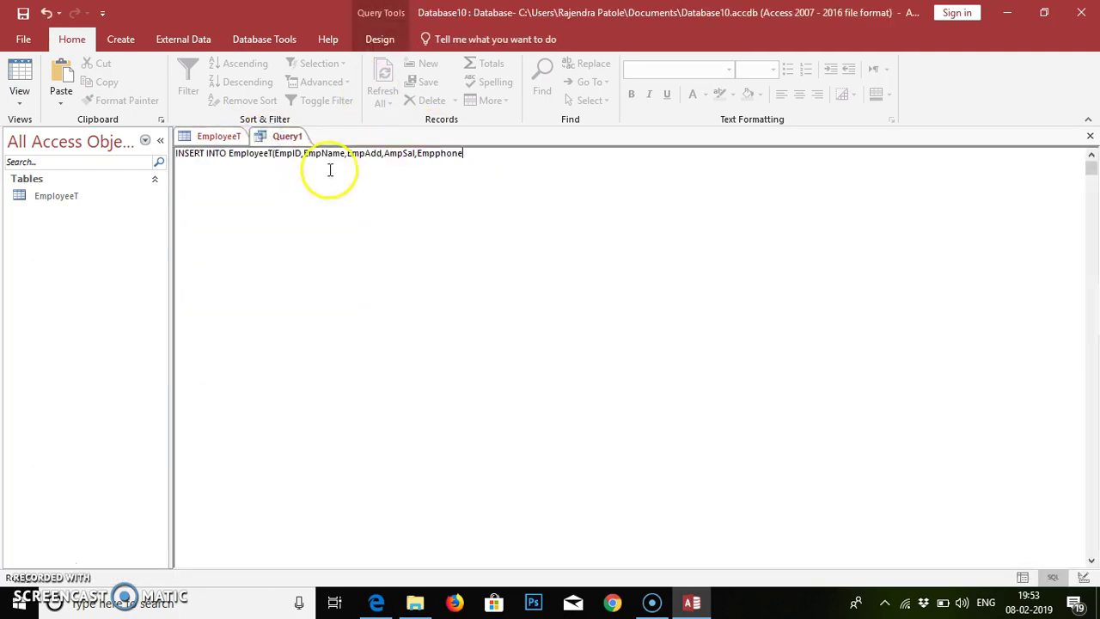
key("Delete")
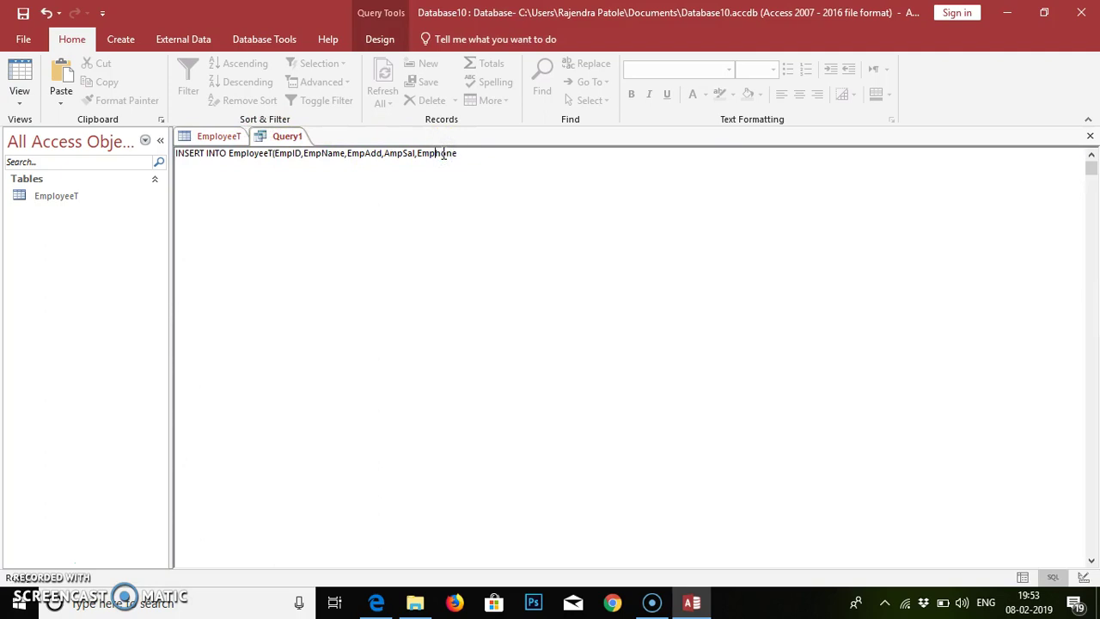
type("P")
left_click(459, 153)
key("Return")
- Begin the statement's second line with VALUES(1, after glancing at the EmployeeT design
left_click(225, 136)
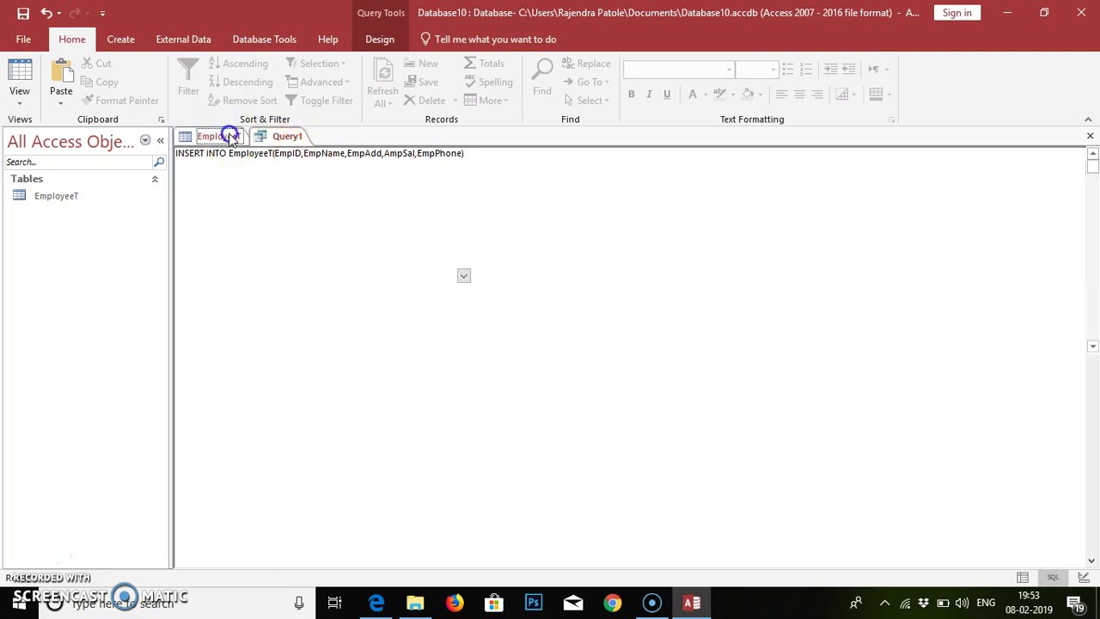
left_click(287, 136)
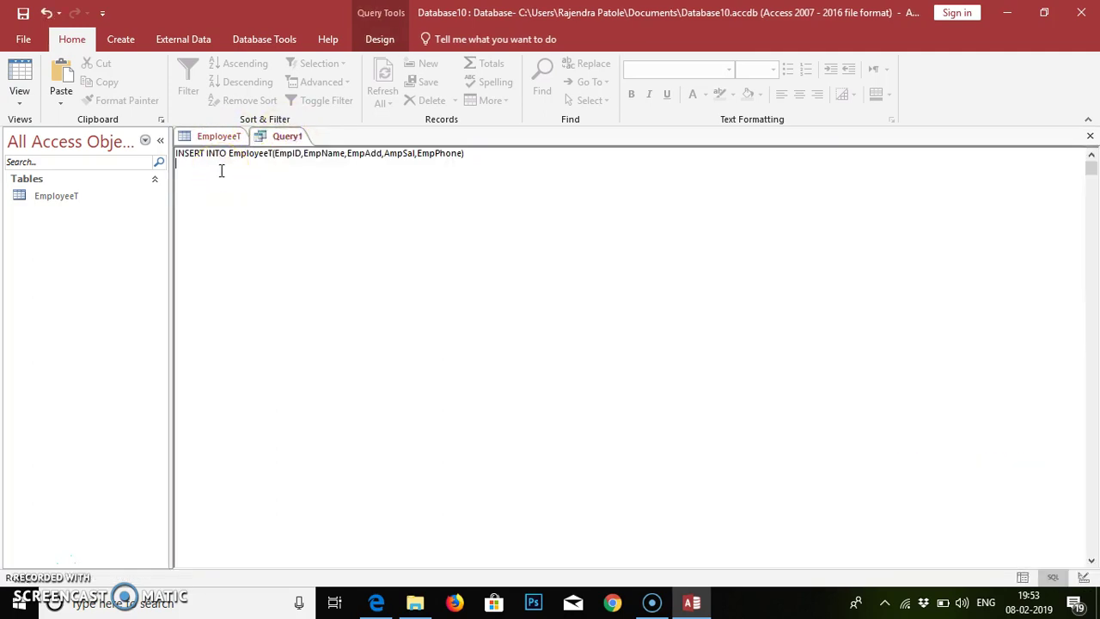
type("VALUES(")
type("1,")
- Check the EmpID data type in the table design and clear the first value from the VALUES parentheses
left_click(202, 135)
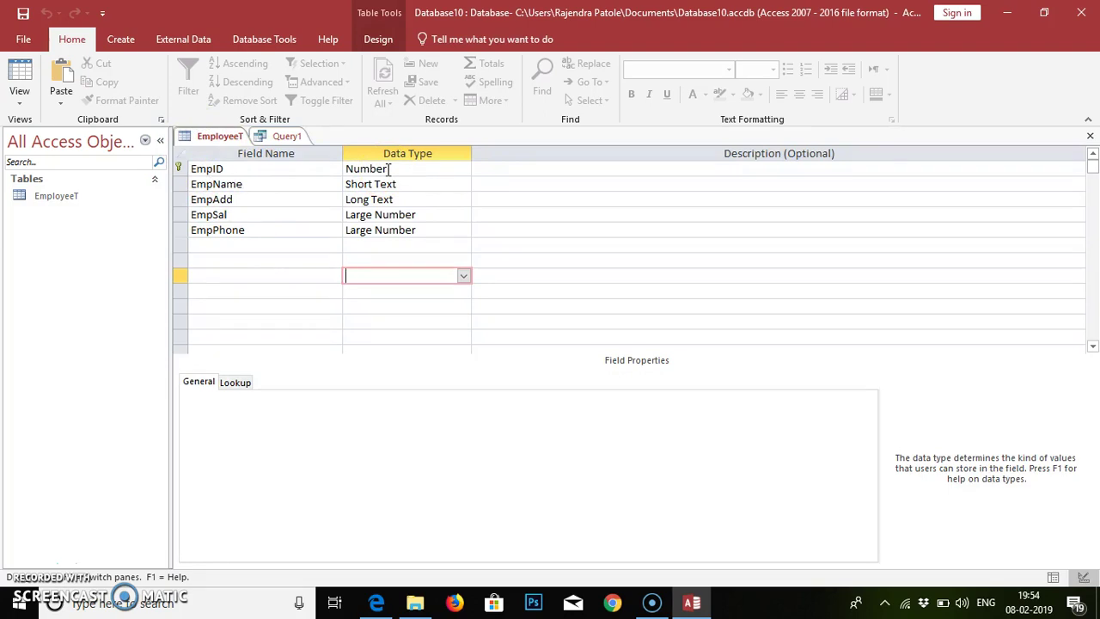
left_click(286, 138)
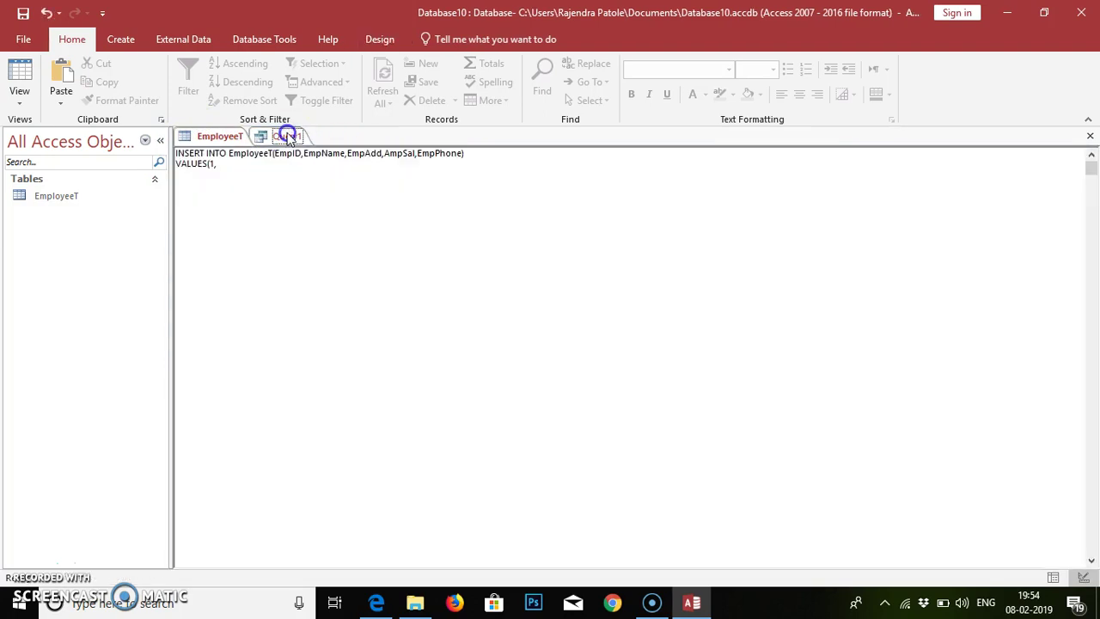
left_click(218, 178)
key("BackSpace")
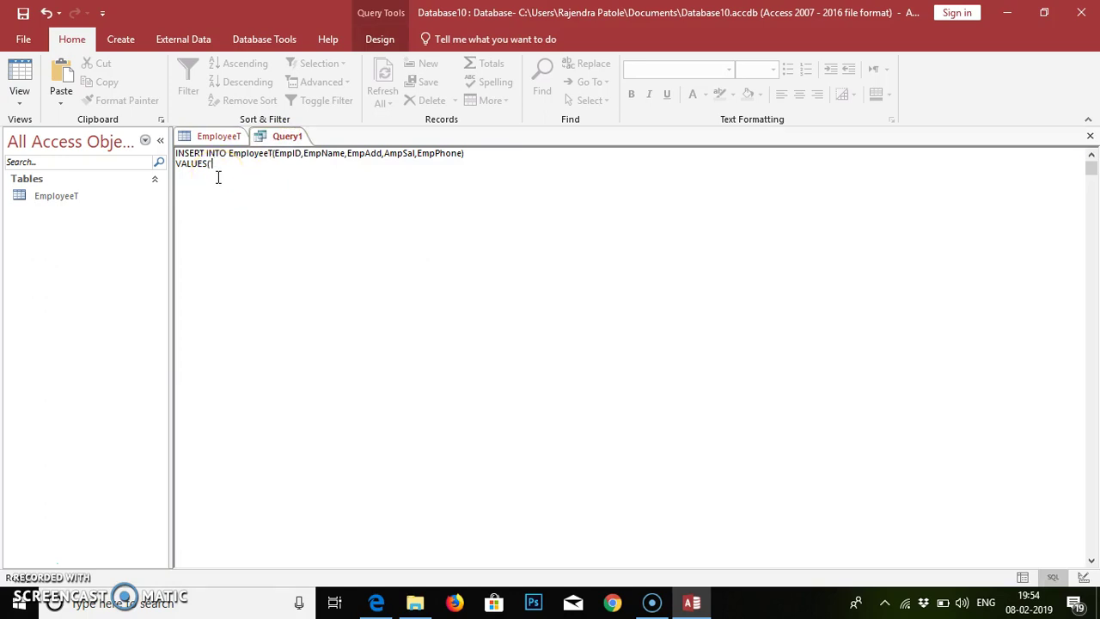
key("BackSpace")
key("BackSpace")
- Recheck the field data types and complete the VALUES list with 1, the quoted employee name and address, 40000 and the phone number, ending with );
left_click(217, 136)
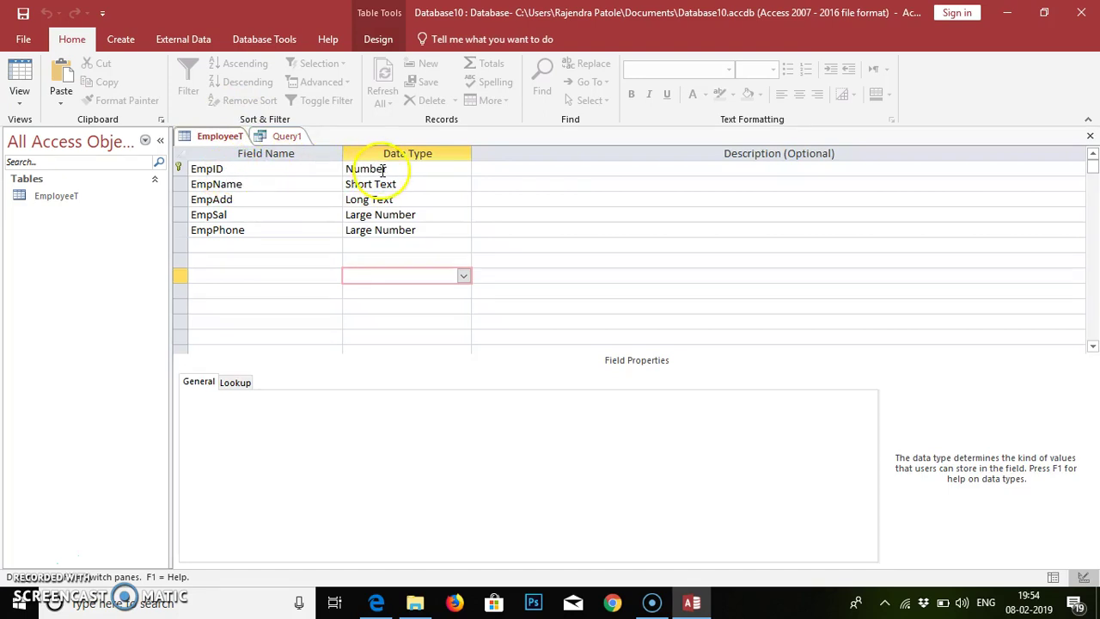
left_click(286, 137)
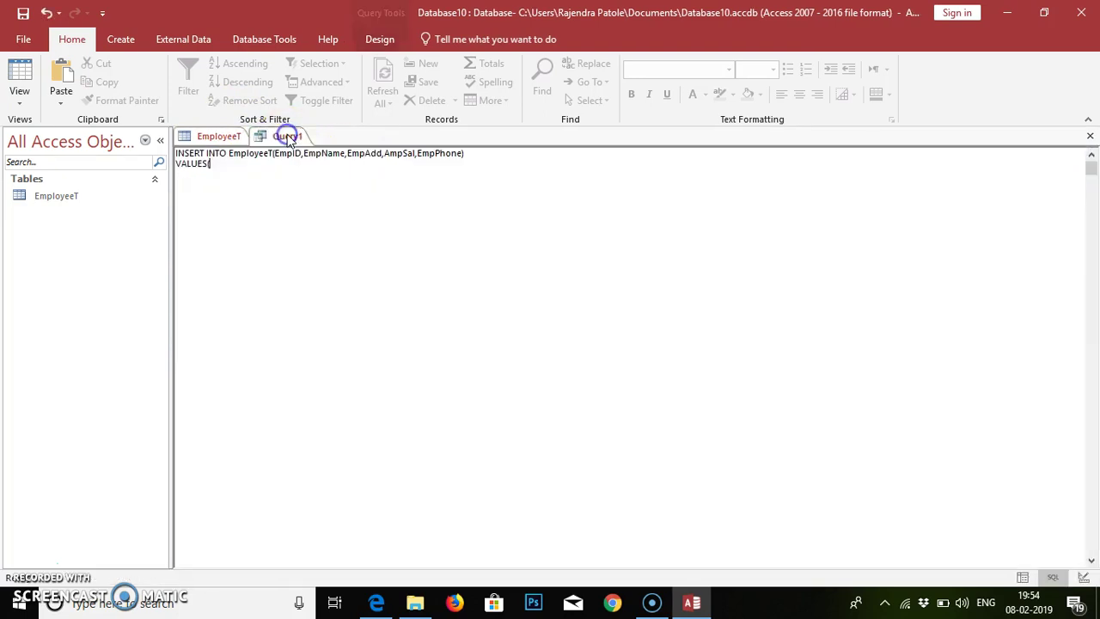
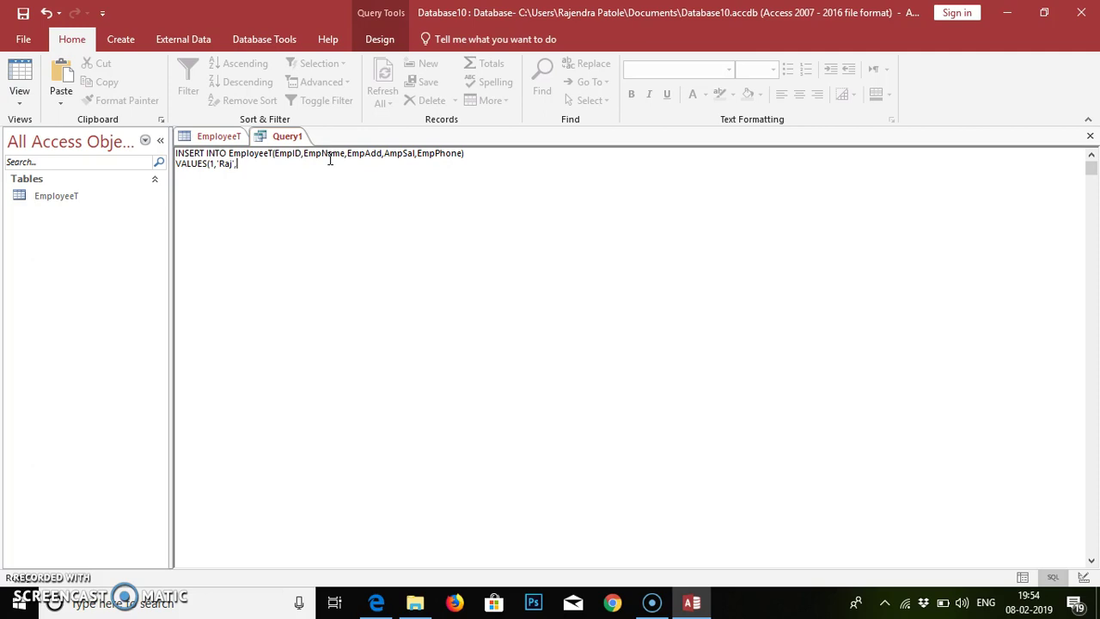
left_click(360, 153)
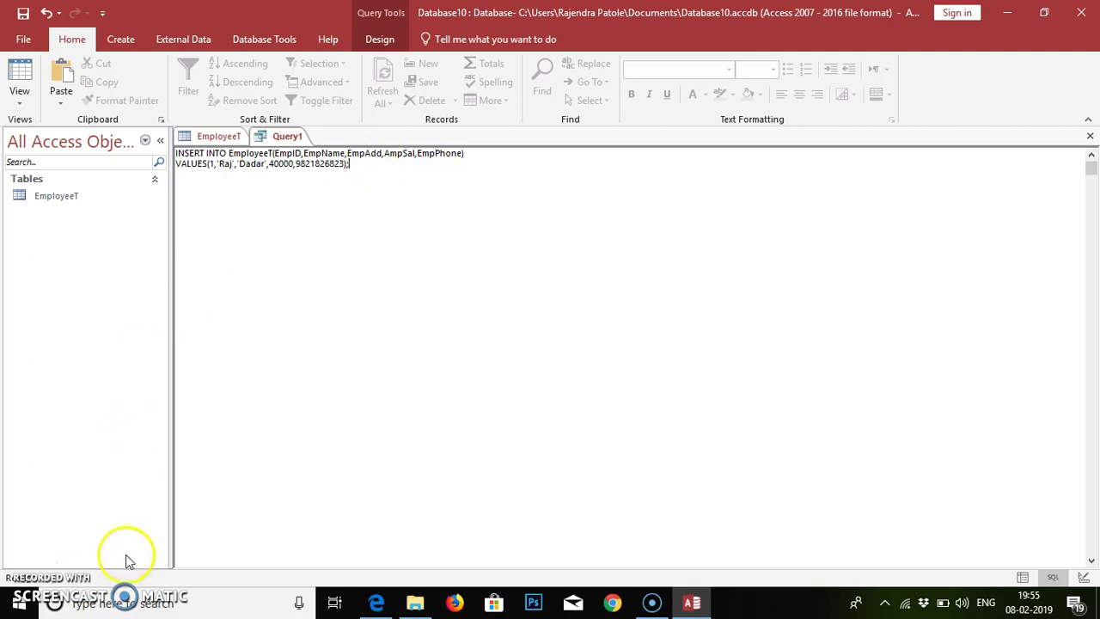
- Open Magnifier to compare the enlarged INSERT statement with the EmployeeT fields, and return the zoom to 100%
left_click(93, 614)
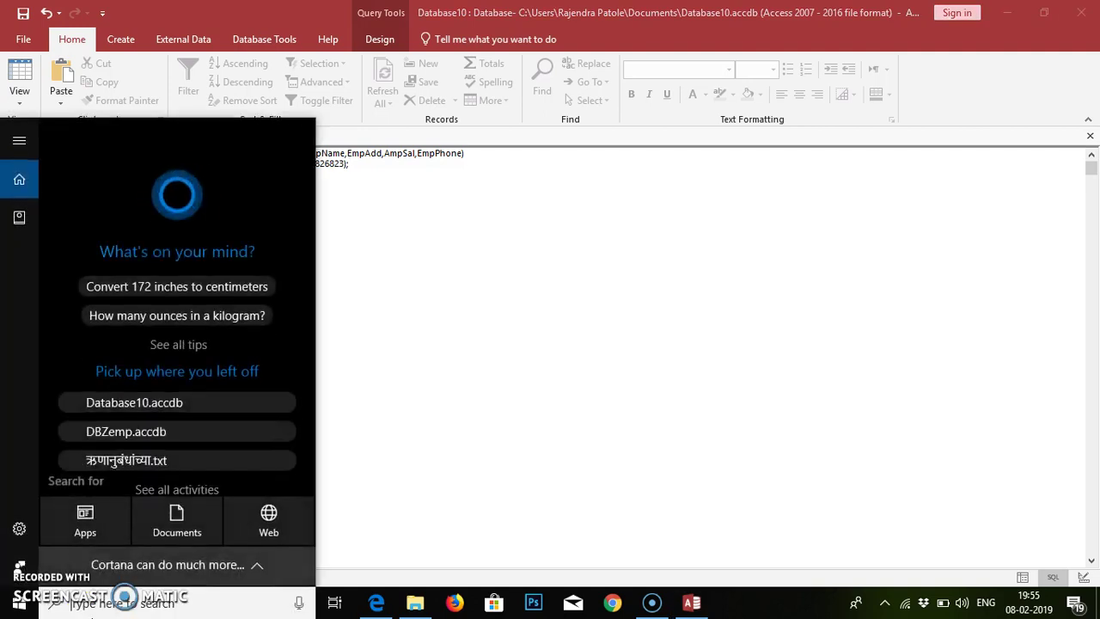
type("mag")
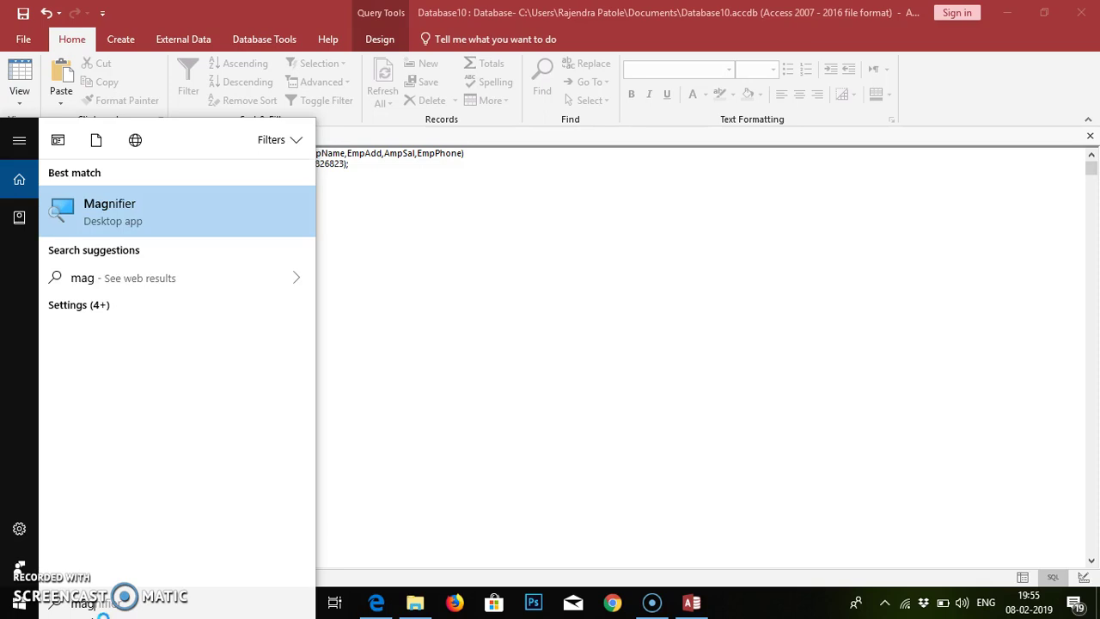
key("Return")
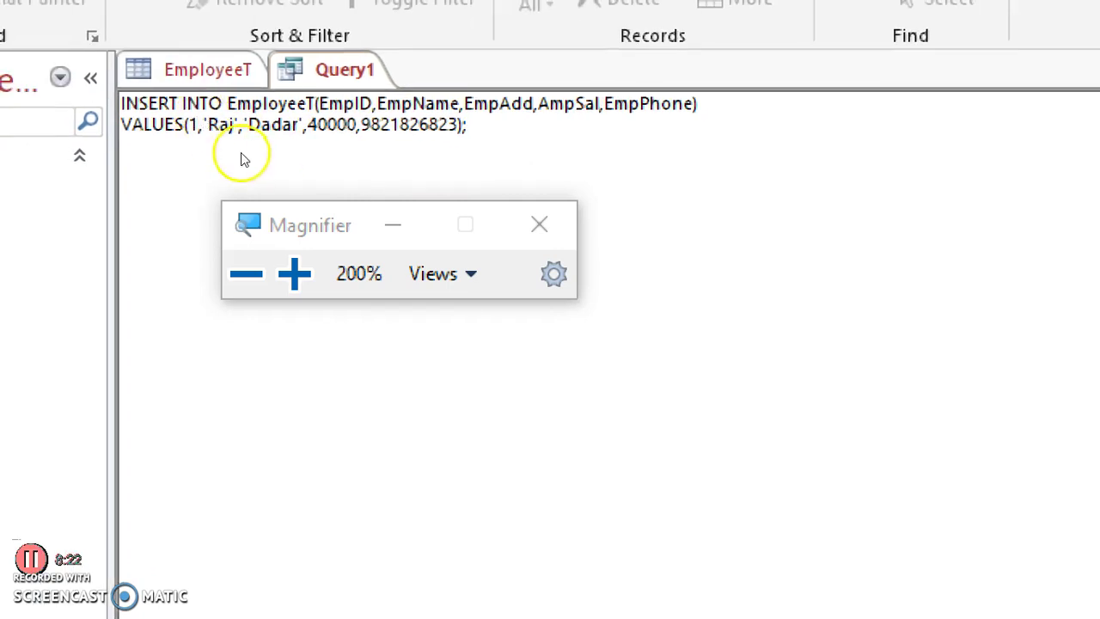
left_click(207, 69)
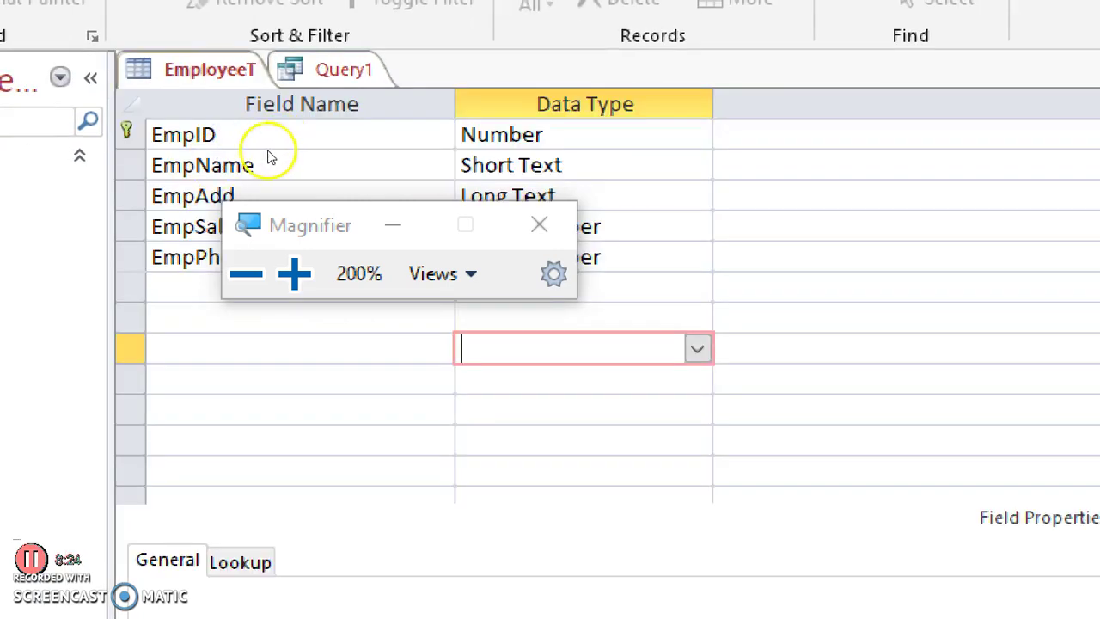
left_click(291, 69)
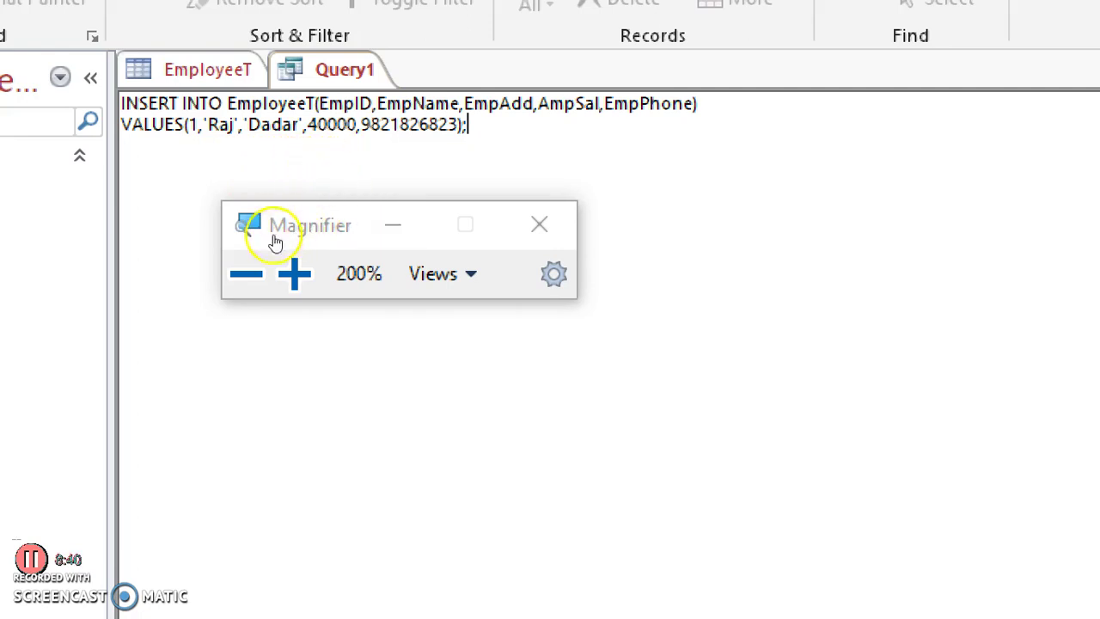
left_click(246, 273)
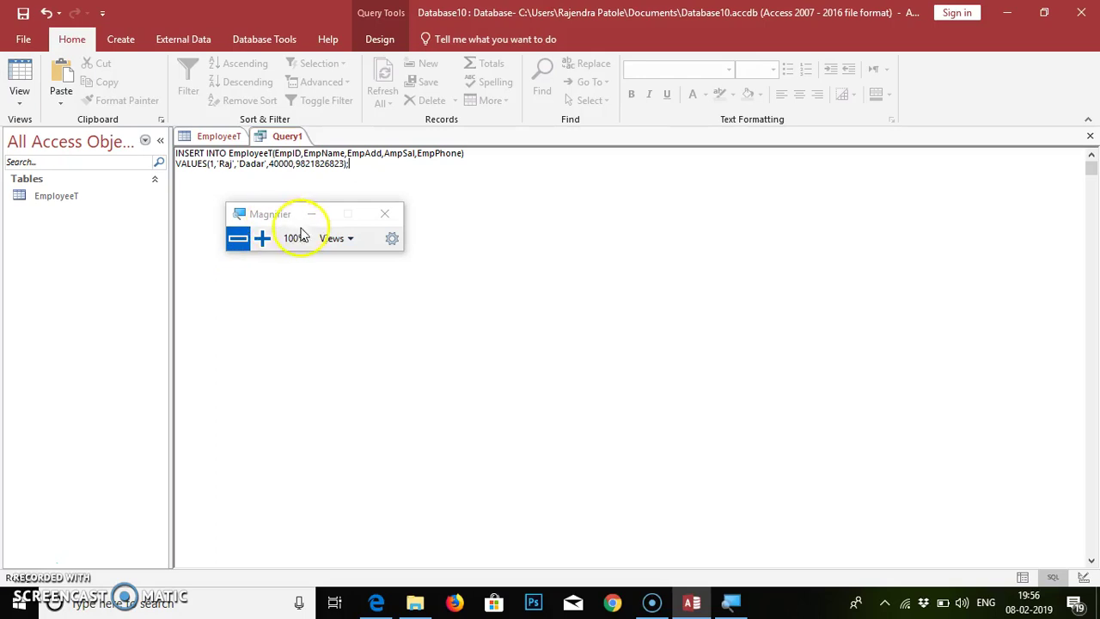
- Select the whole INSERT INTO statement and try to run the append query
left_click_drag(356, 163, 177, 152)
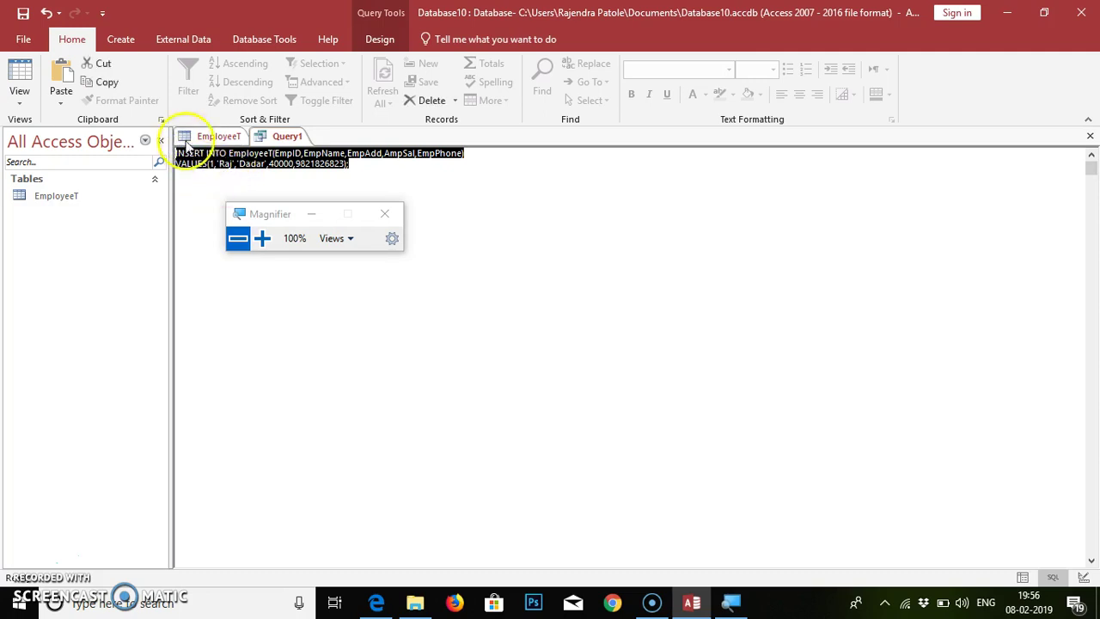
left_click(378, 40)
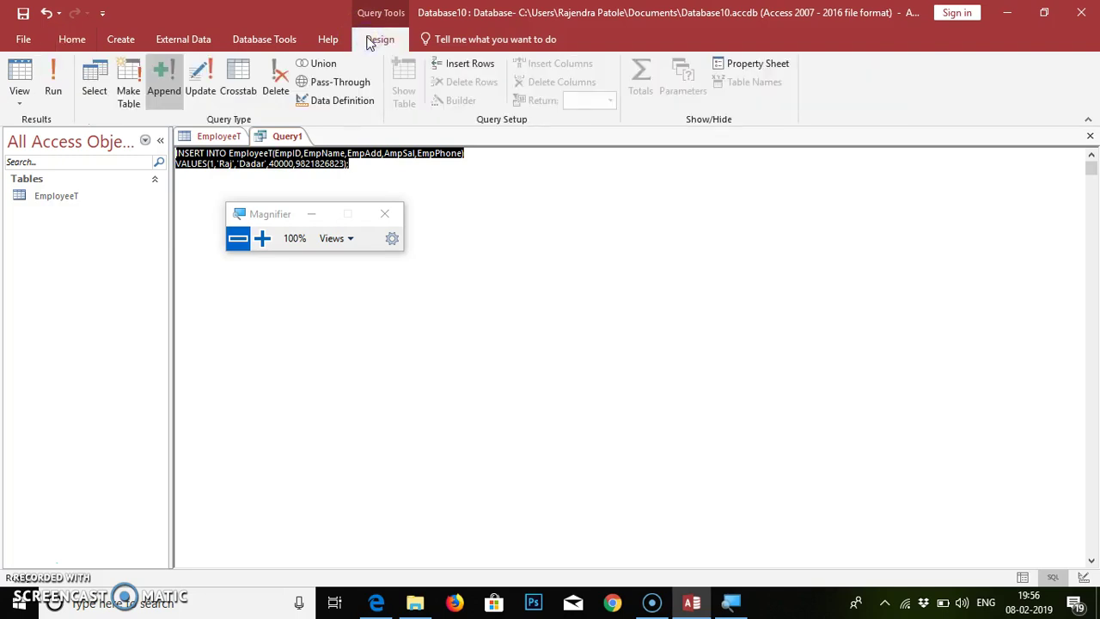
left_click(49, 78)
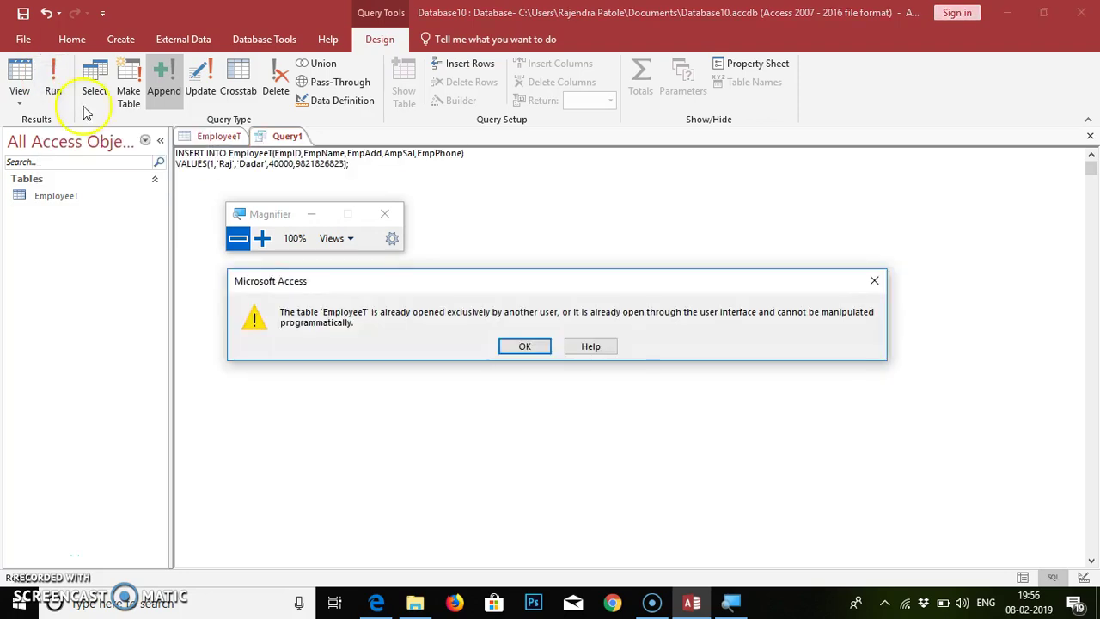
left_click(544, 345)
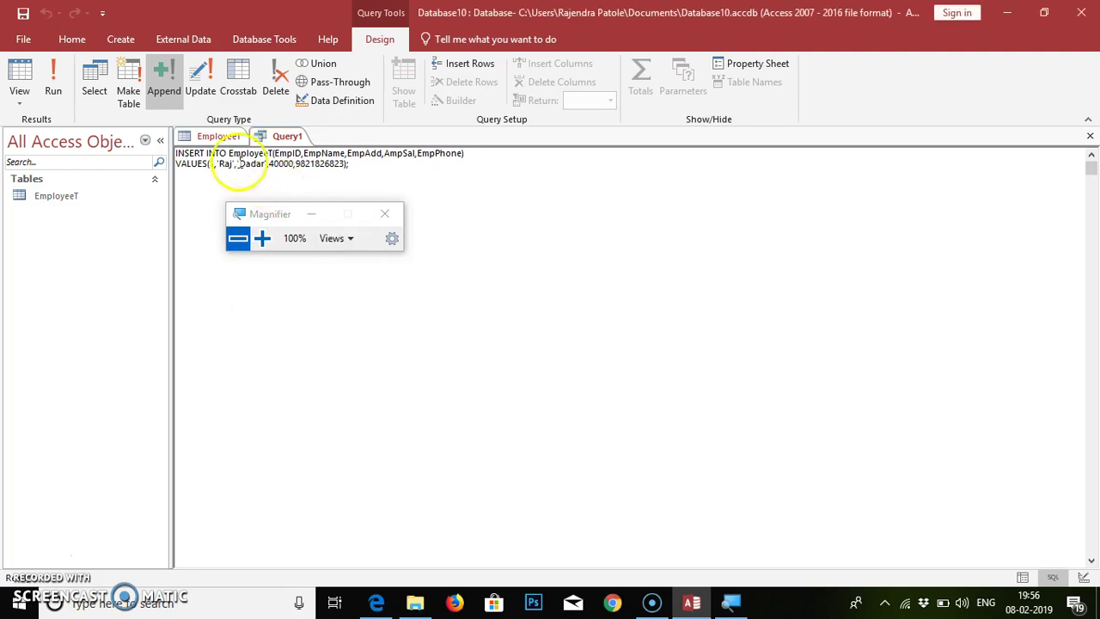
- Close the EmployeeT table design, select the whole INSERT INTO statement and try to run the append query
left_click(219, 135)
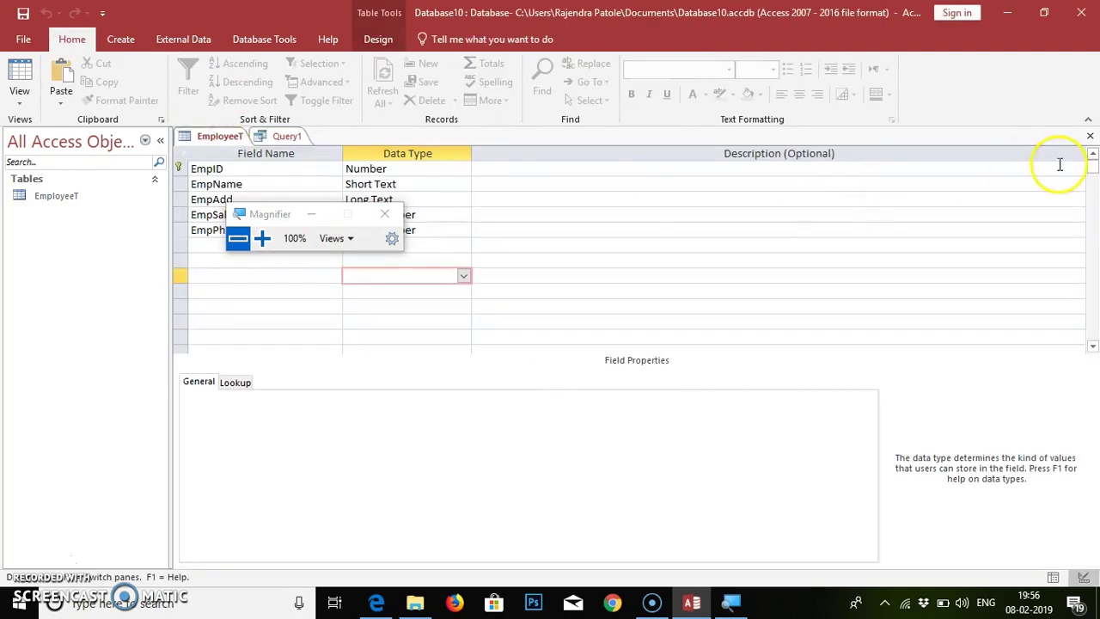
left_click(1090, 137)
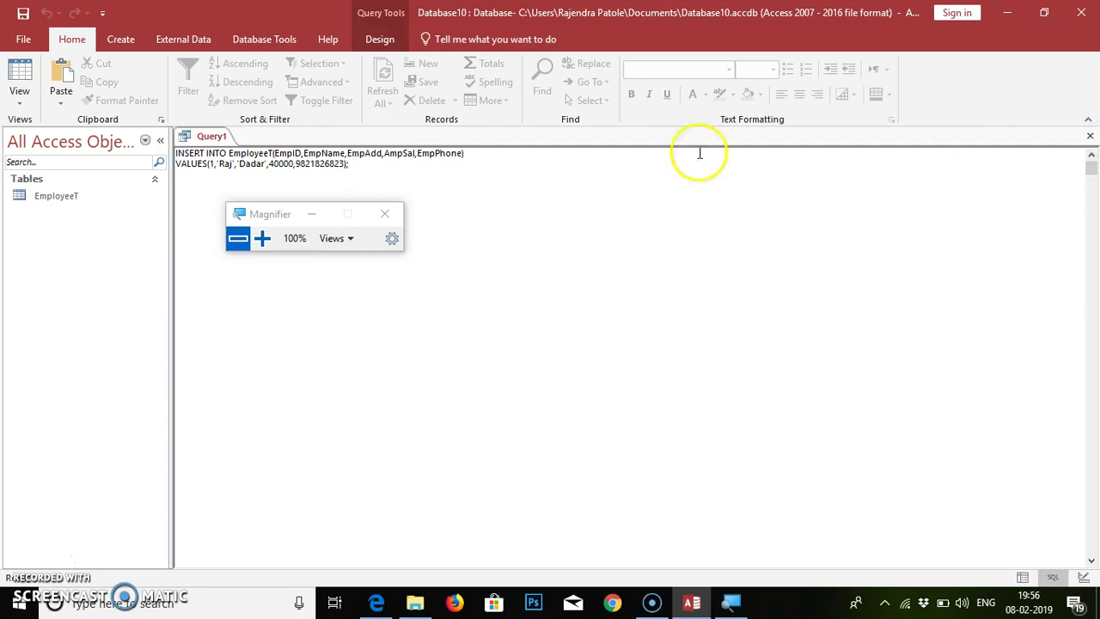
key("ctrl+a")
left_click_drag(348, 162, 175, 153)
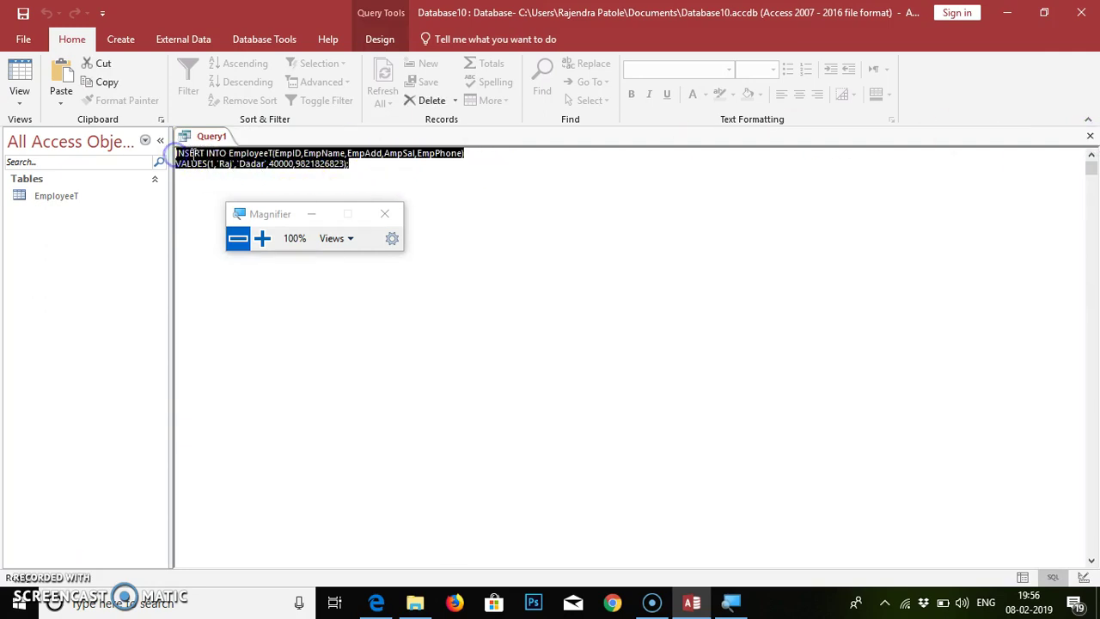
left_click(377, 38)
left_click(53, 84)
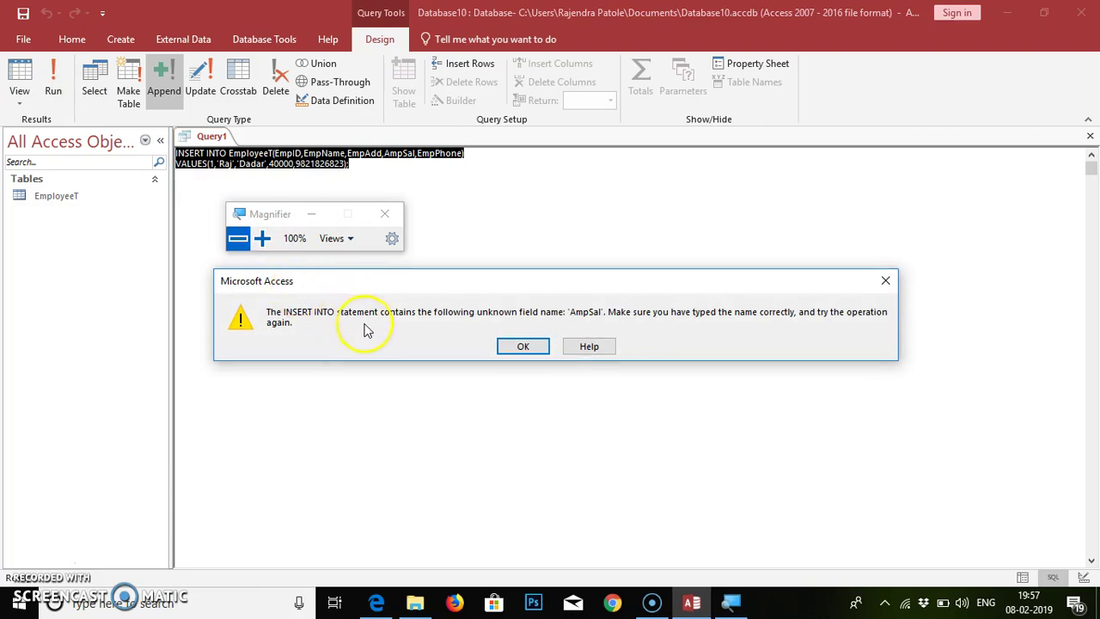
left_click(524, 345)
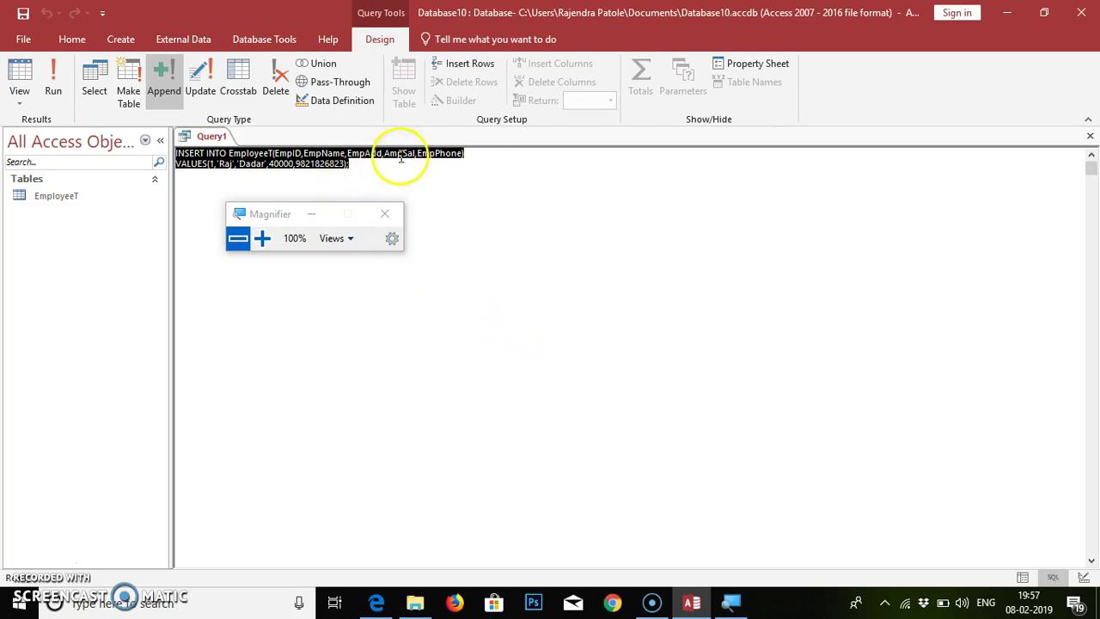
- Enlarge the SQL with Magnifier and correct the misspelled field name AmpSal to EmpSal
left_click(261, 238)
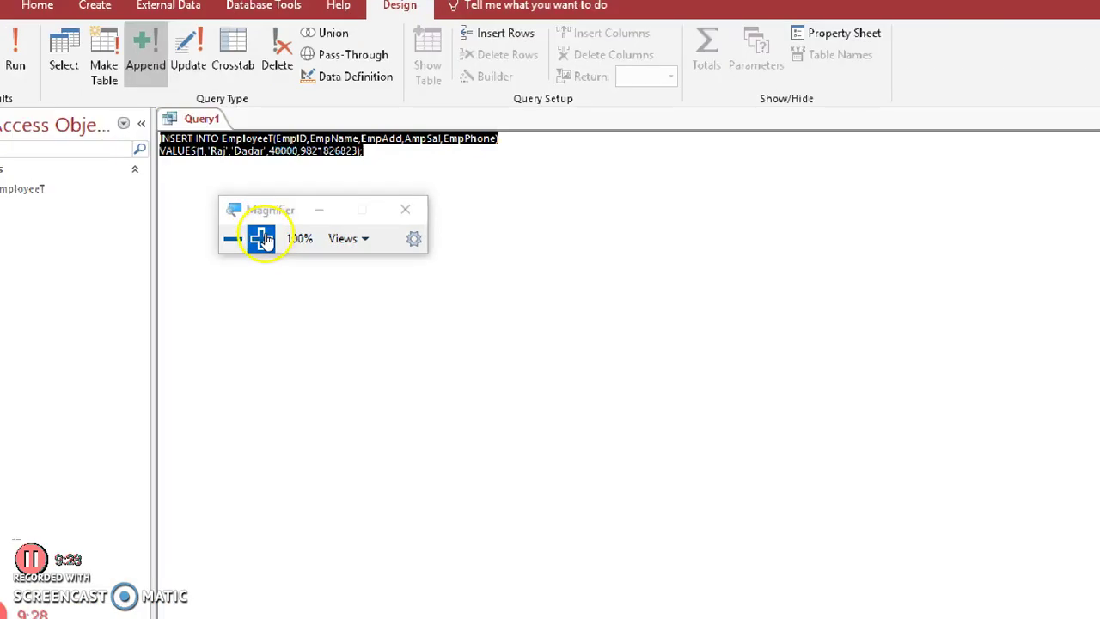
left_click(393, 152)
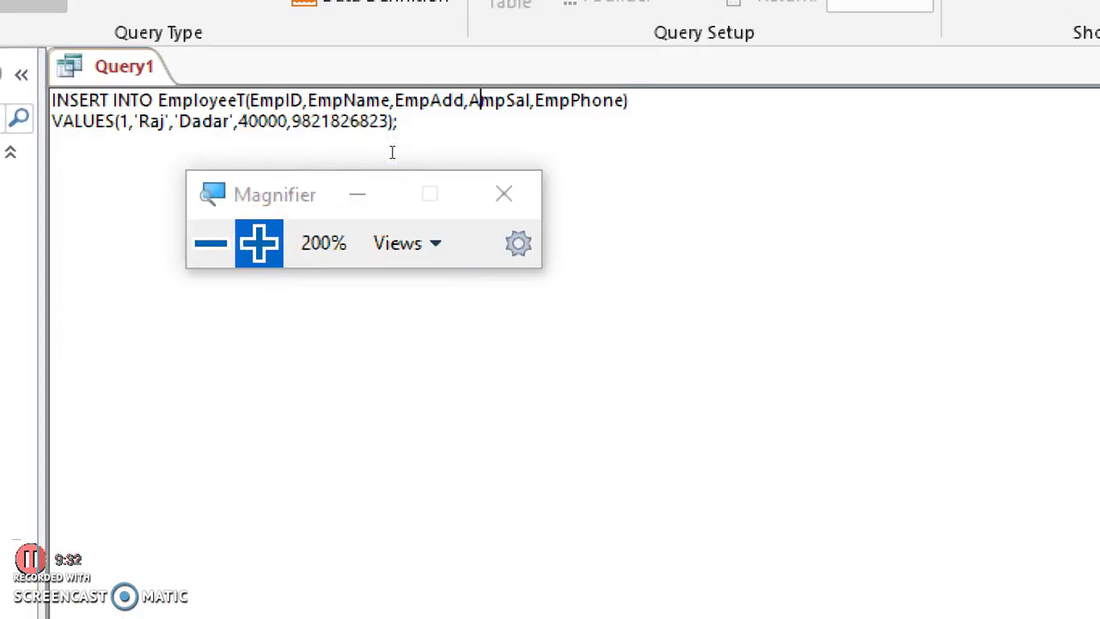
key("BackSpace")
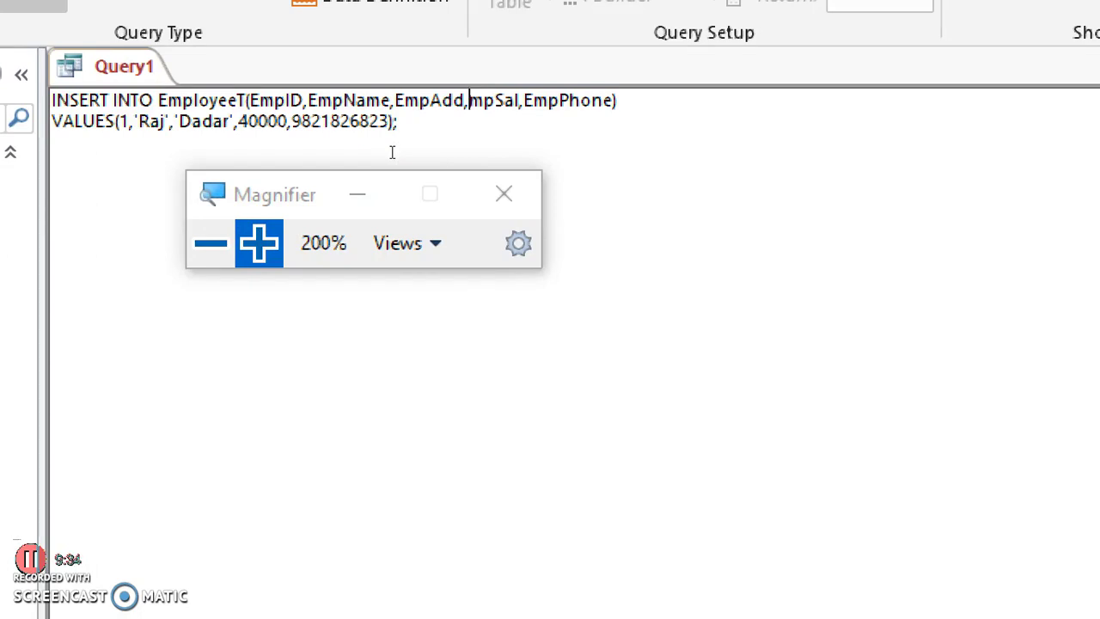
type("E")
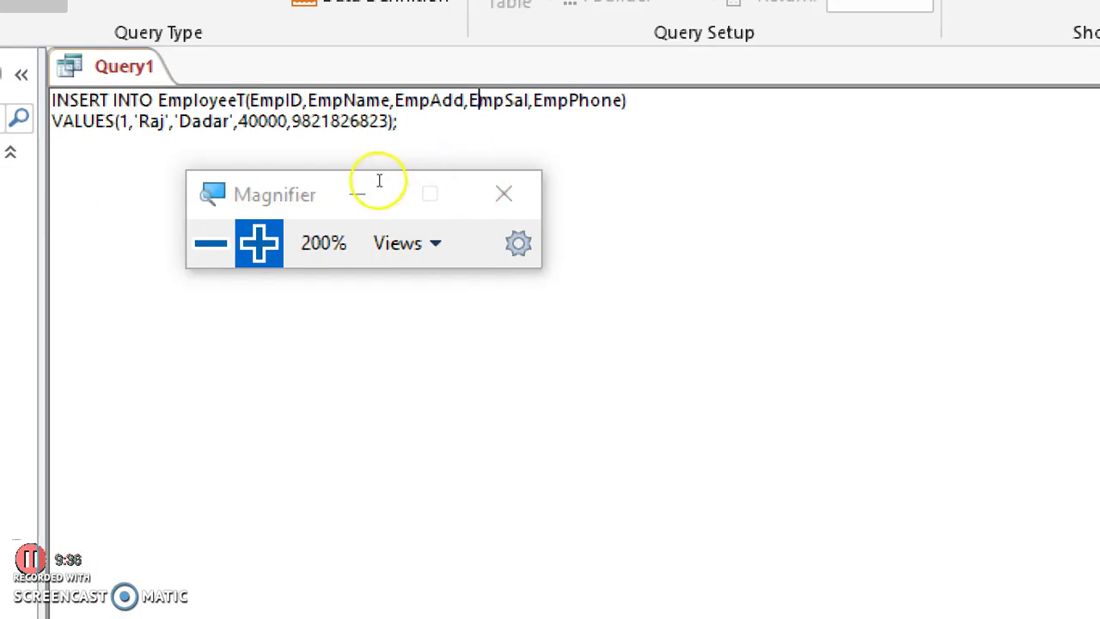
- Run the corrected INSERT INTO statement, confirm appending the row, and close Magnifier
left_click_drag(352, 166, 169, 149)
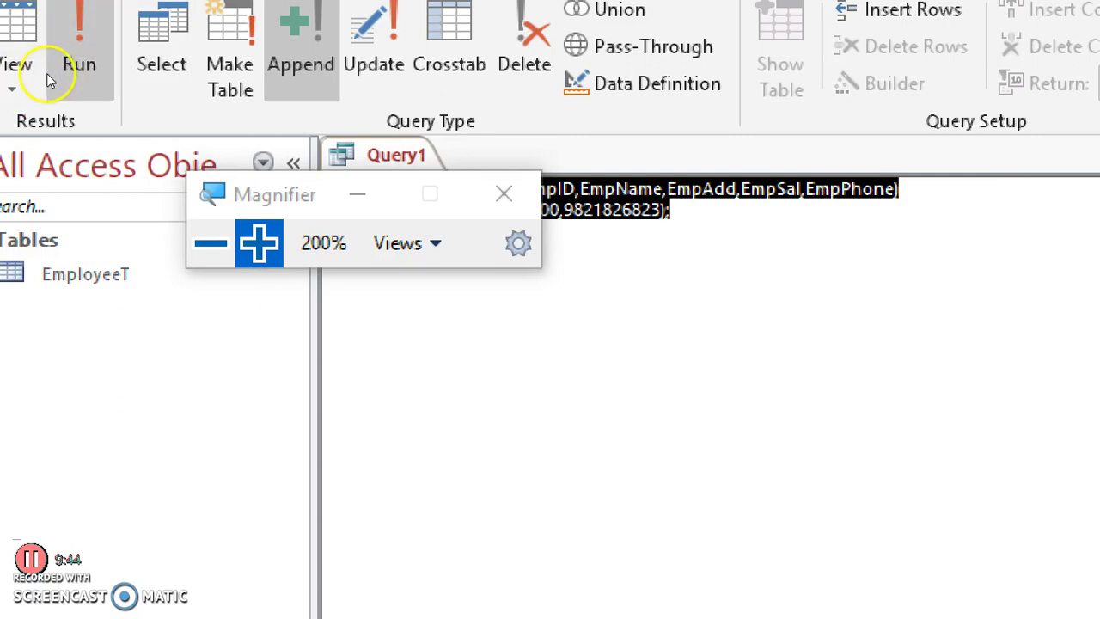
left_click(48, 73)
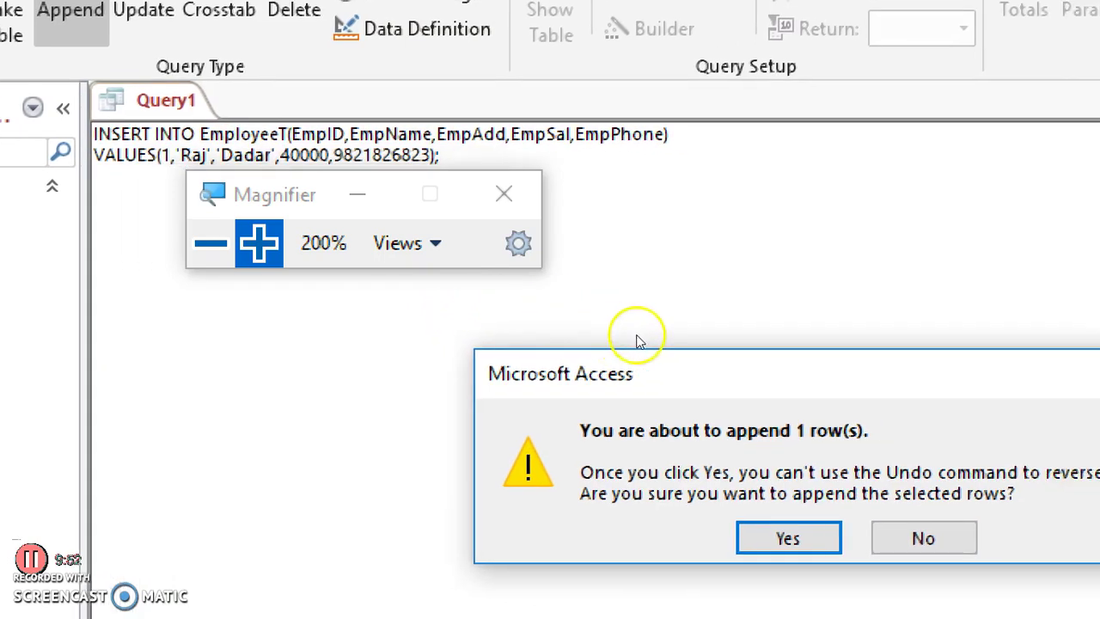
key("Return")
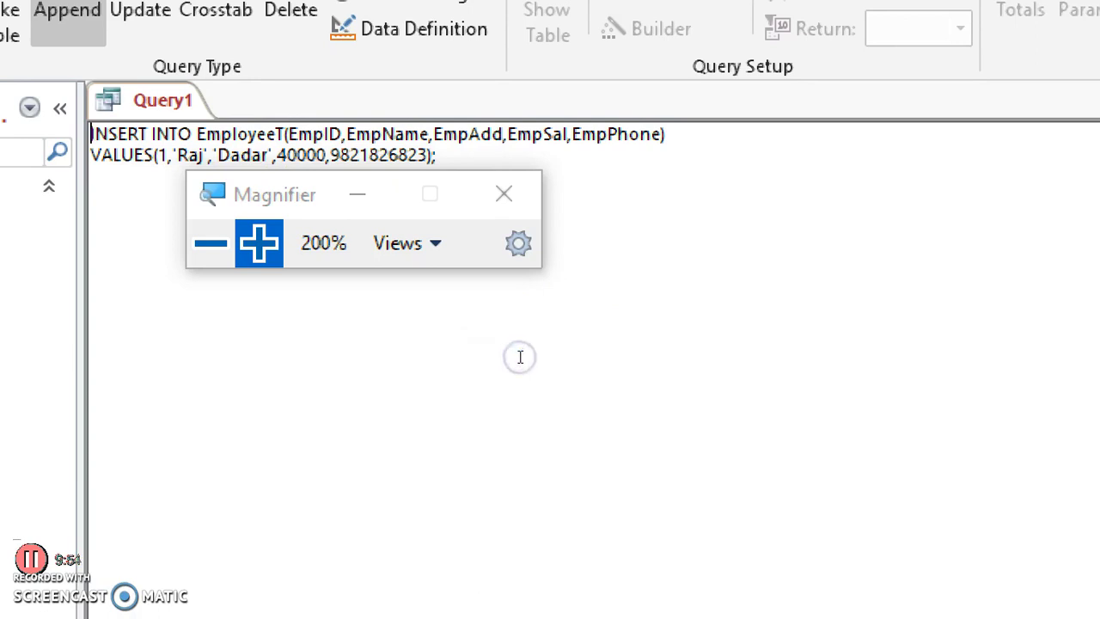
left_click(503, 193)
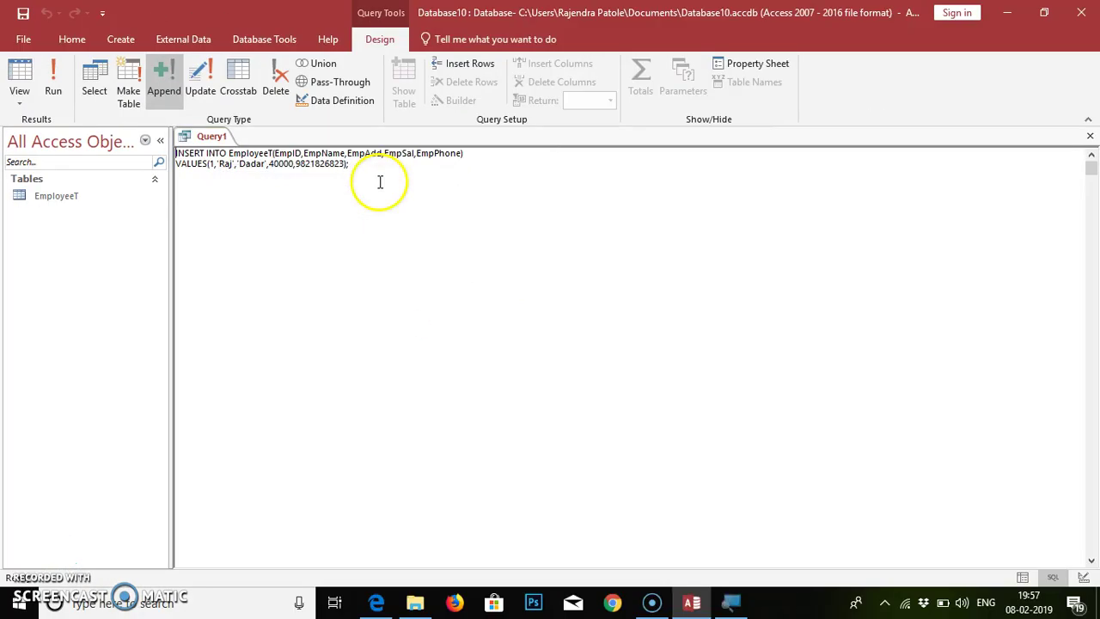
- Open the EmployeeT table's datasheet and enlarge the screen with Magnifier to check the appended record
double_click(56, 196)
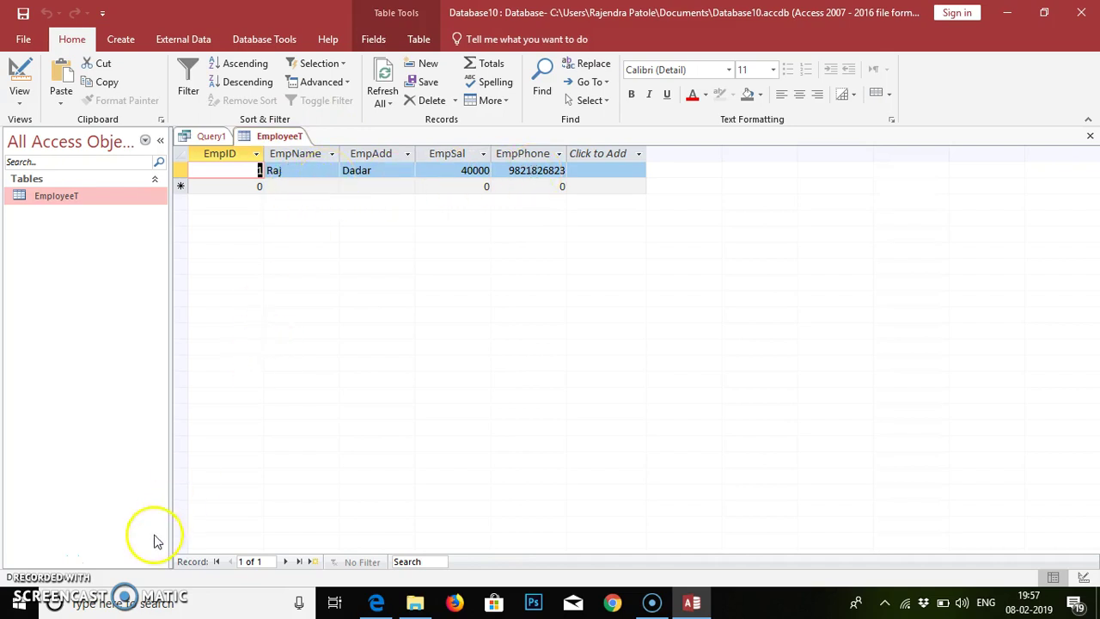
left_click(98, 607)
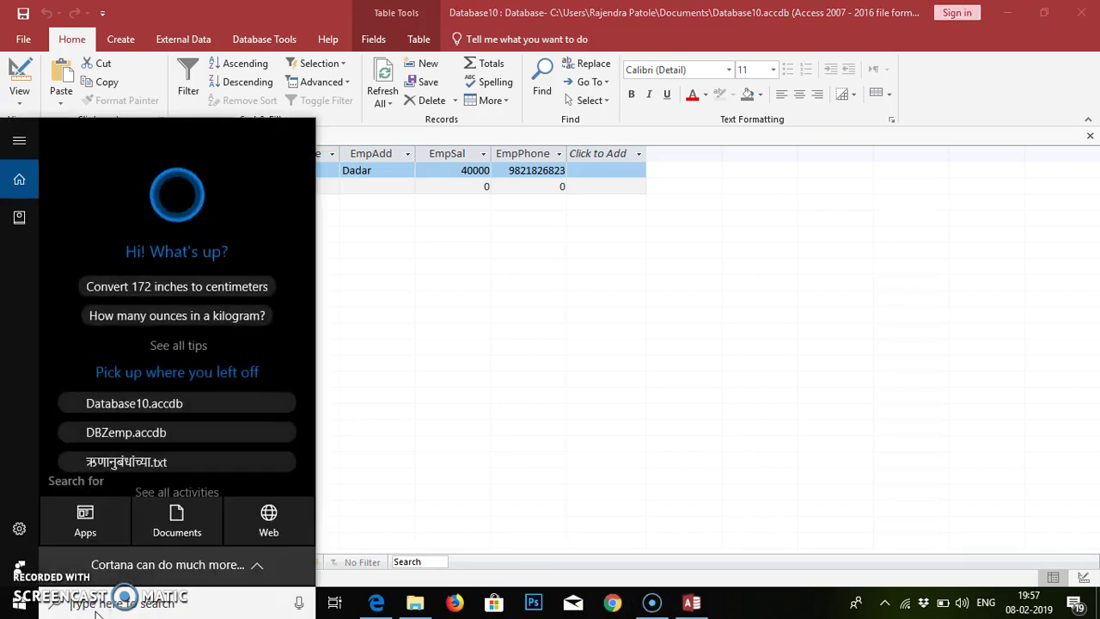
type("mag")
key("Return")
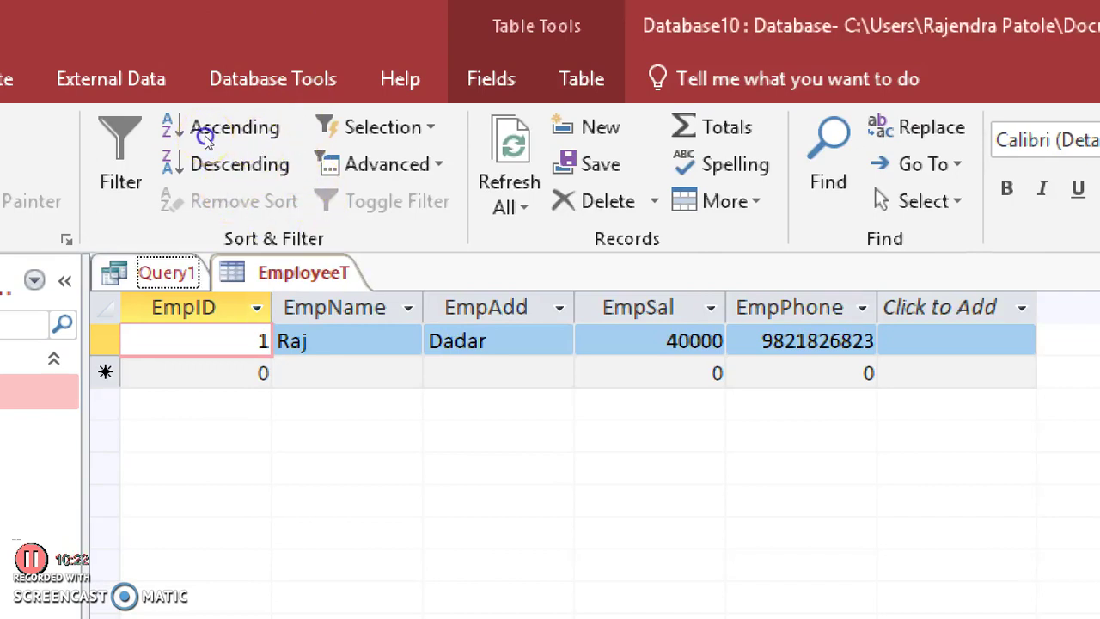
key("ctrl+F6")
left_click(271, 131)
key("ctrl+F6")
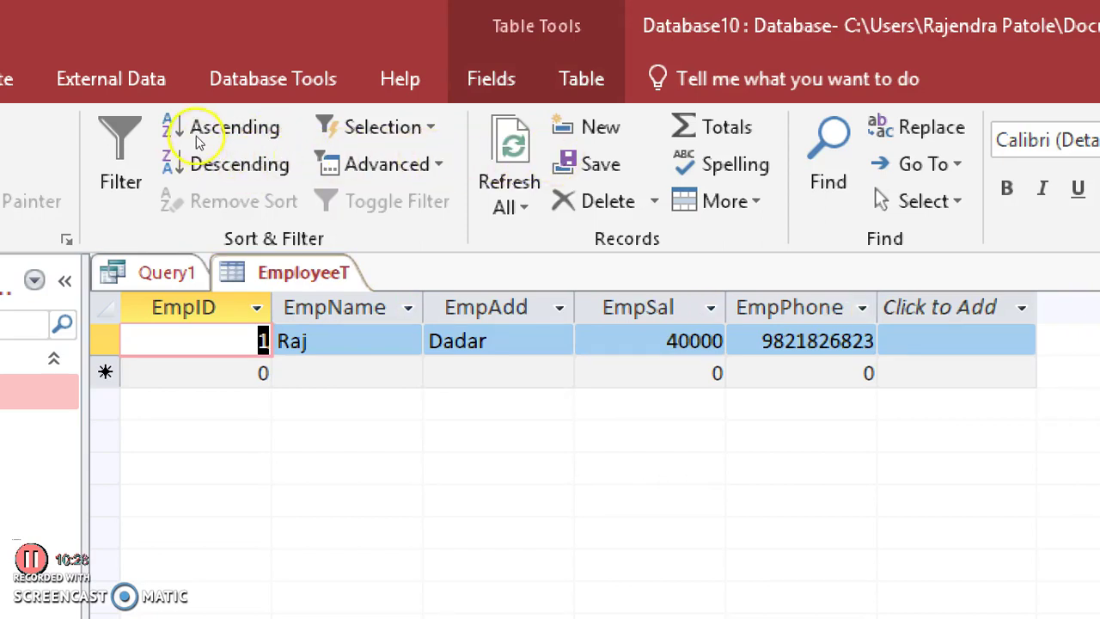
- Return to Query1 and change the EmpID value in the VALUES list to 2
key("ctrl+F6")
left_click_drag(381, 164, 203, 164)
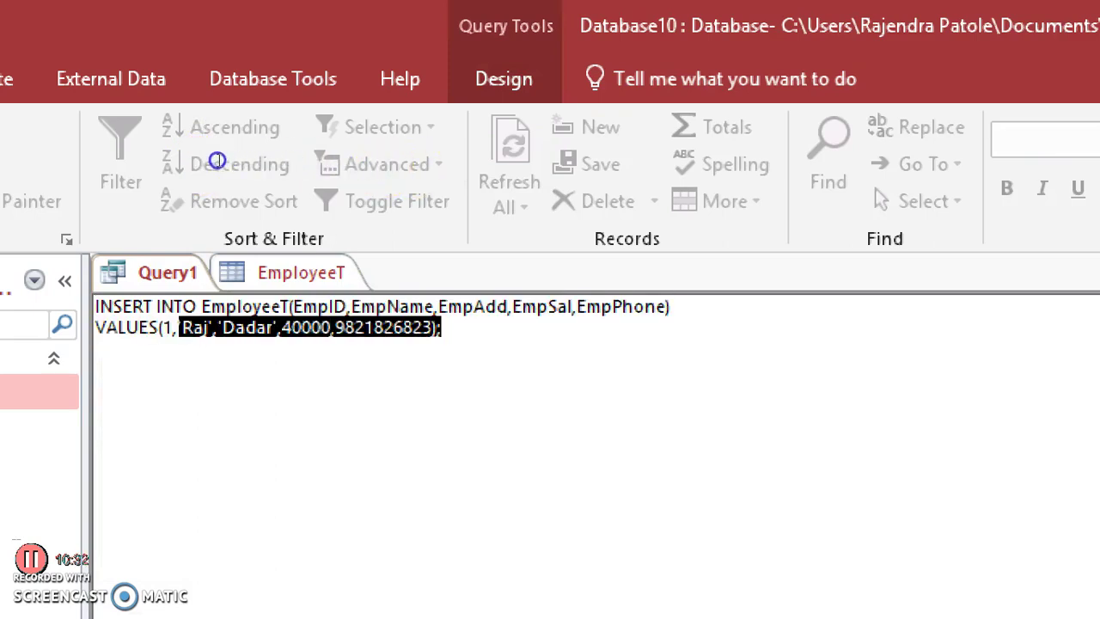
left_click(269, 196)
left_click(214, 162)
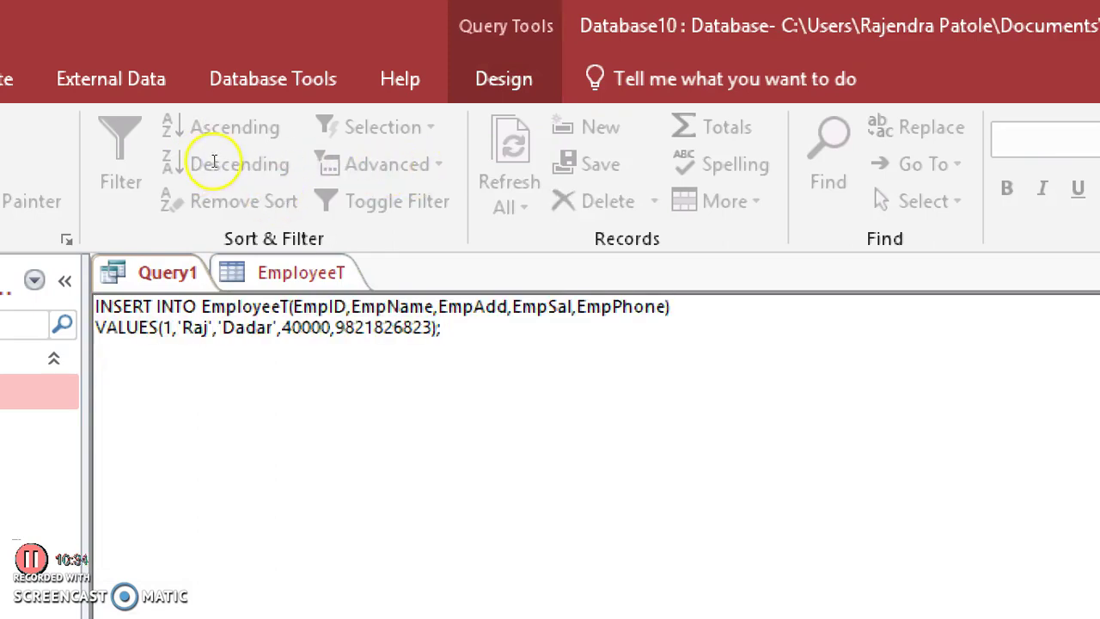
key("Up")
key("Right")
key("Right")
key("Right")
key("Right")
key("Right")
key("Right")
key("Right")
key("Right")
key("Right")
key("BackSpace")
key("BackSpace")
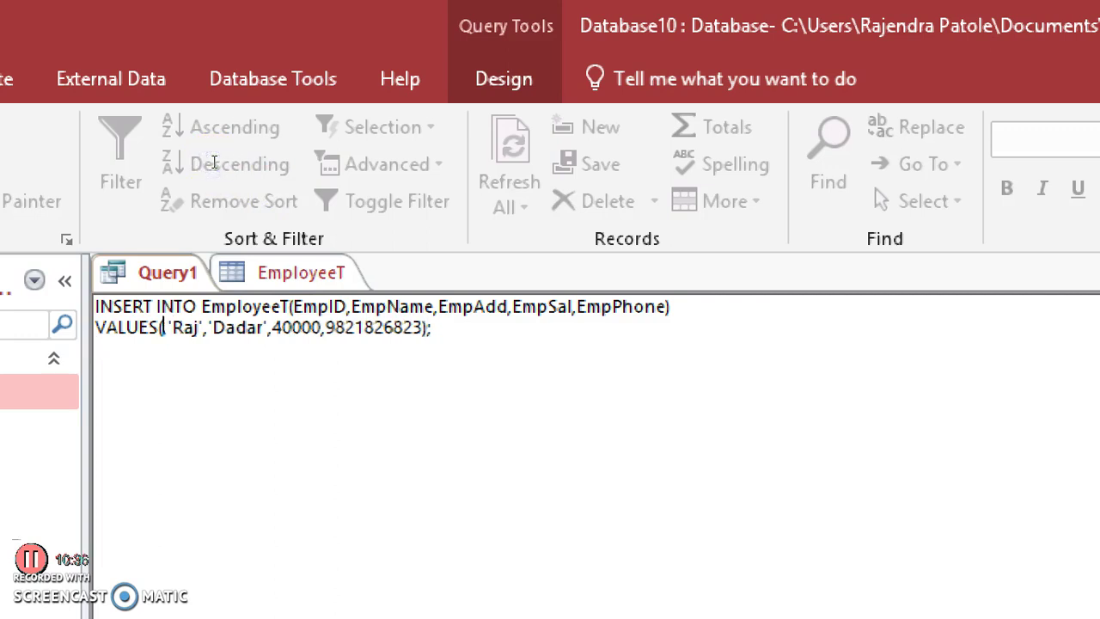
type("2,")
- Replace the employee name and the phone number in the VALUES list with those of the second employee
left_click(228, 164)
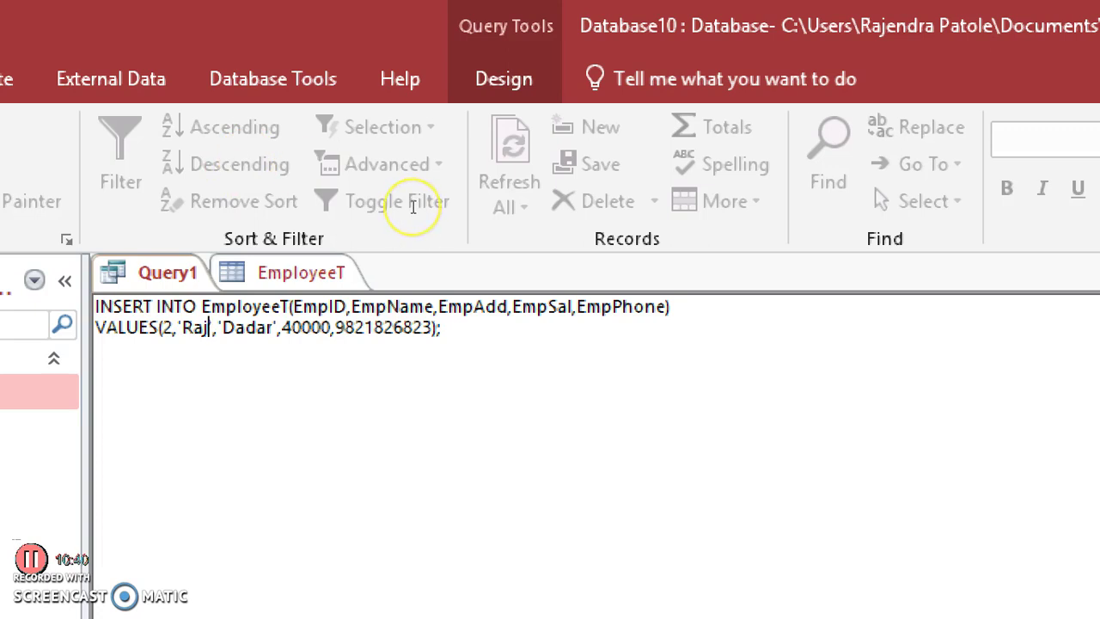
key("BackSpace")
key("BackSpace")
key("BackSpace")
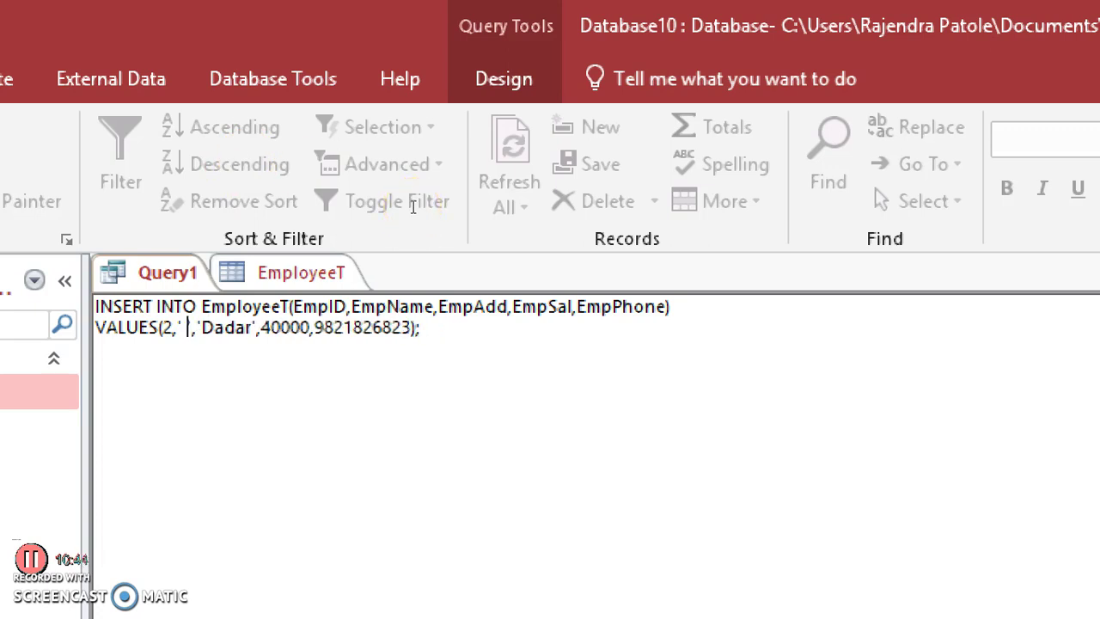
key("BackSpace")
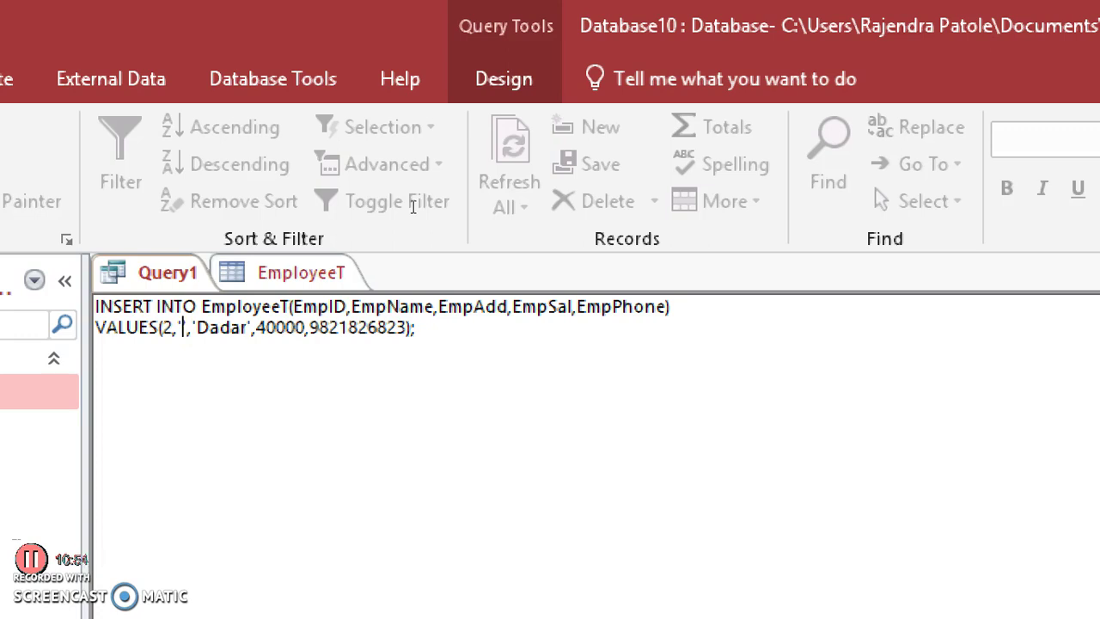
type("Aish")
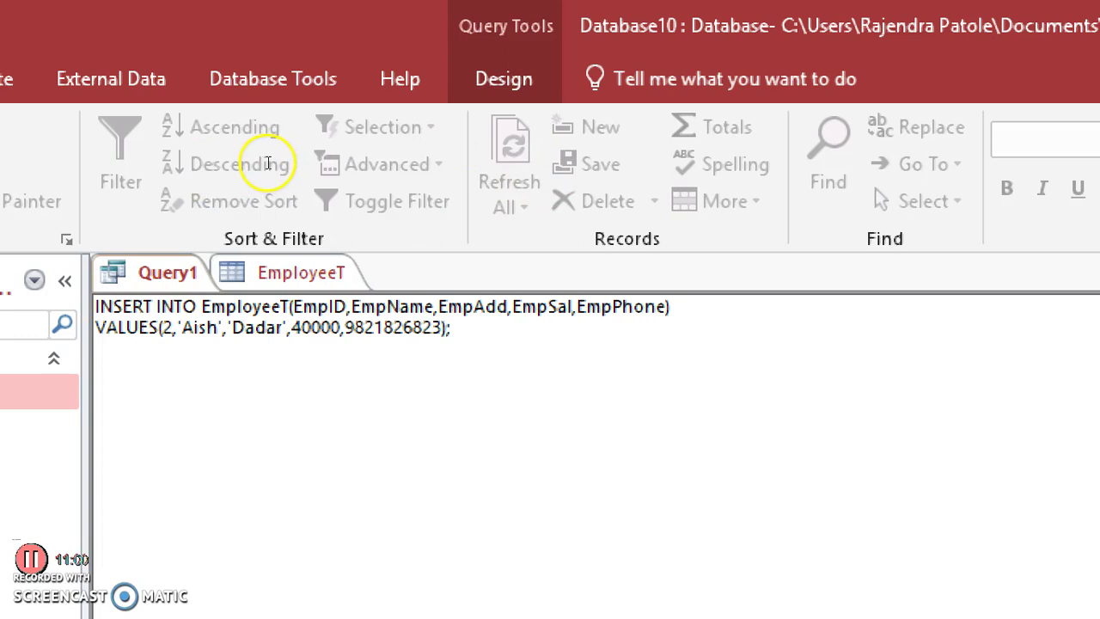
left_click(269, 163)
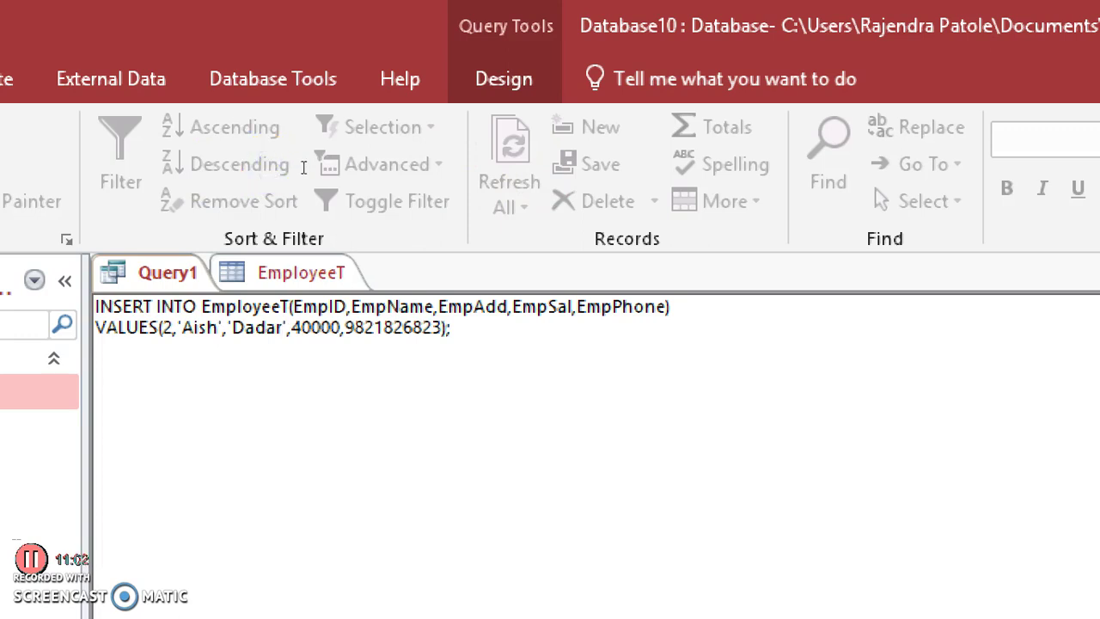
left_click(352, 163)
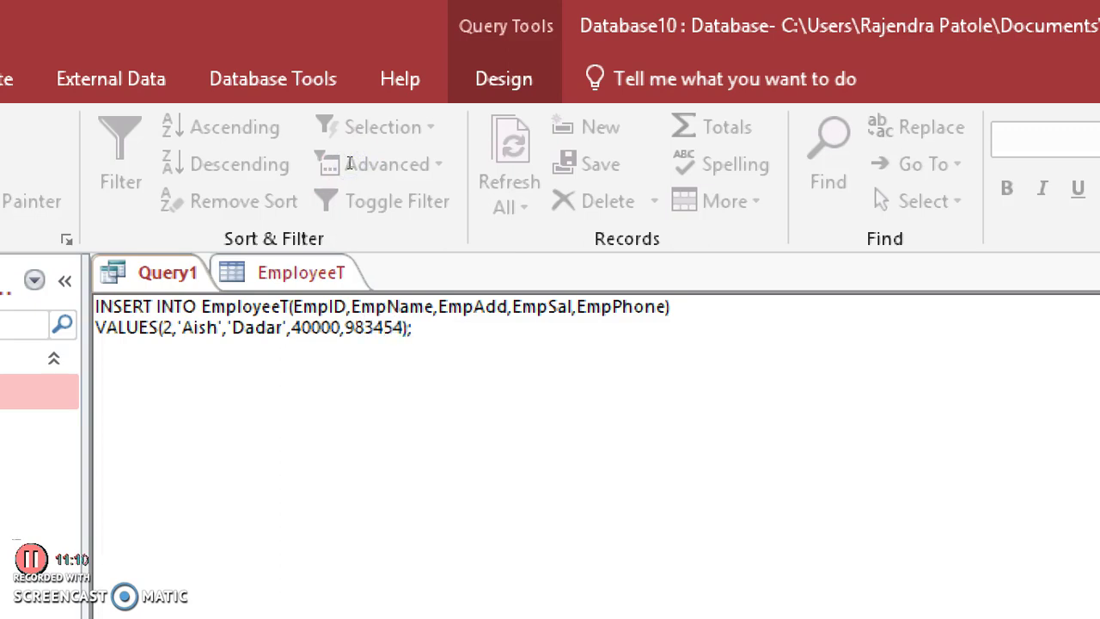
- Set the salary value in the VALUES list to 50000
left_click(283, 163)
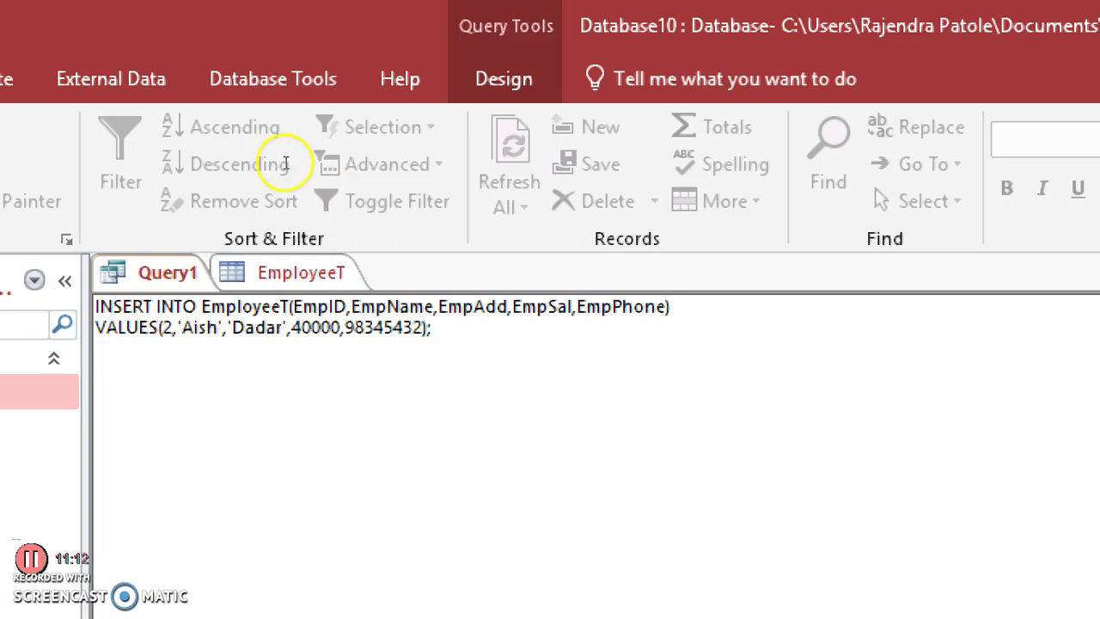
key("Left")
key("Left")
key("Left")
key("Left")
key("Left")
key("Left")
key("Left")
key("Left")
key("Left")
key("Left")
key("Left")
key("Left")
key("Left")
key("BackSpace")
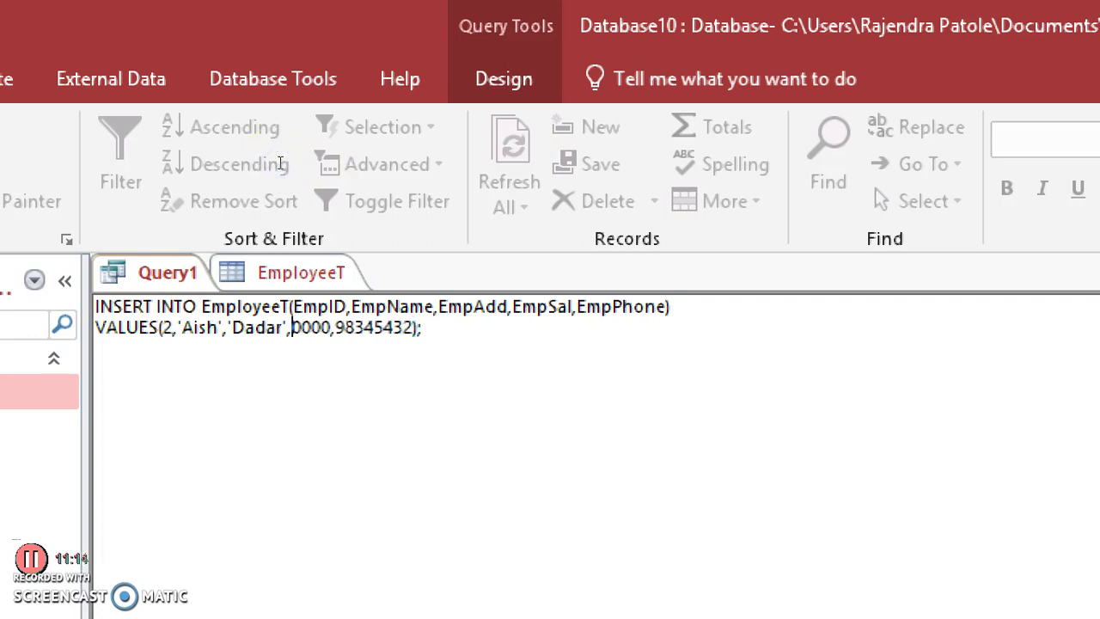
type("5")
left_click(391, 176)
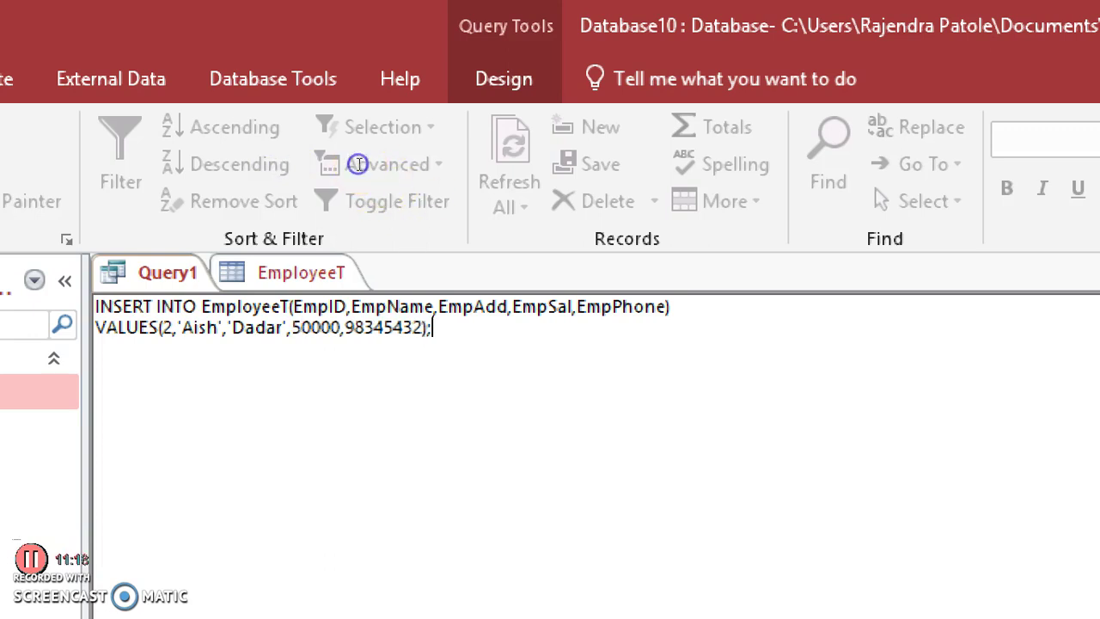
- Run the whole edited INSERT INTO statement, confirm appending the row, and refresh the EmployeeT datasheet
left_click_drag(360, 166, 179, 156)
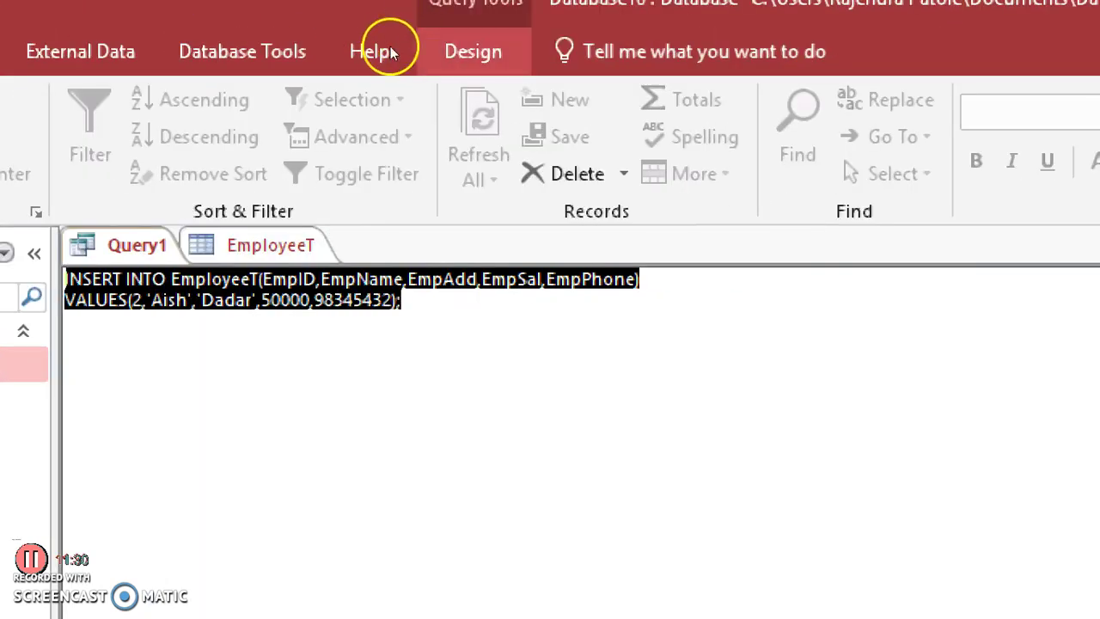
left_click(472, 52)
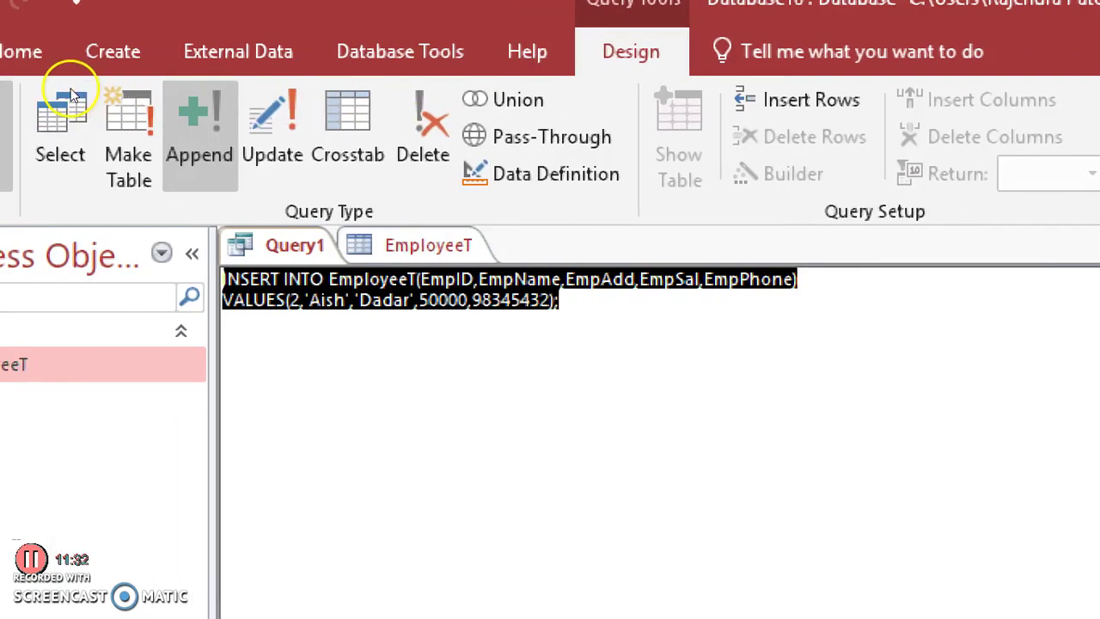
left_click(73, 96)
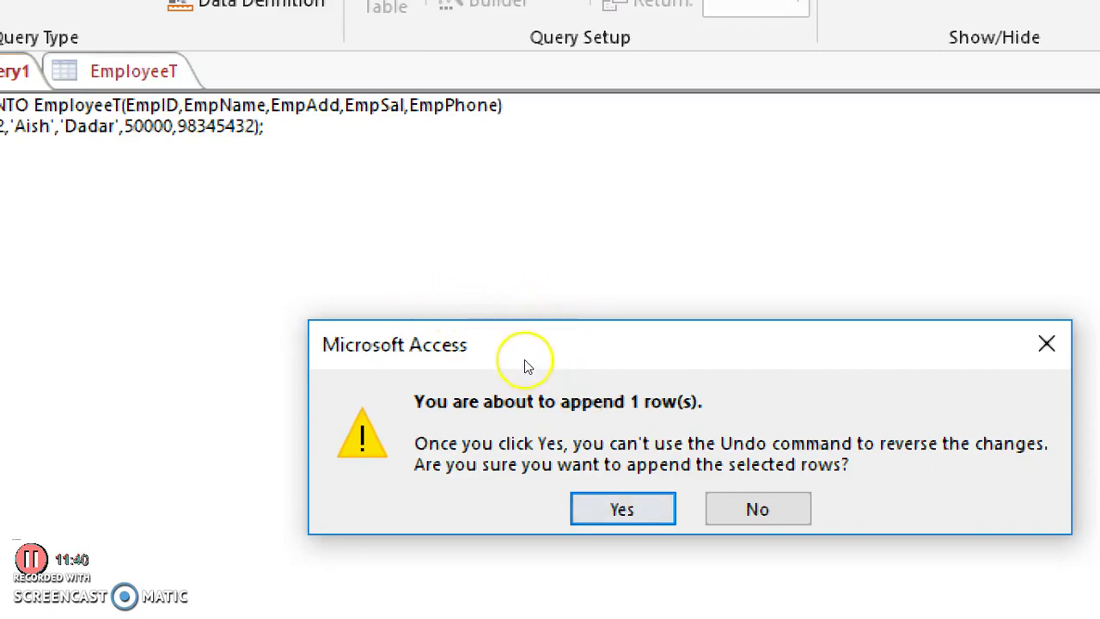
key("Return")
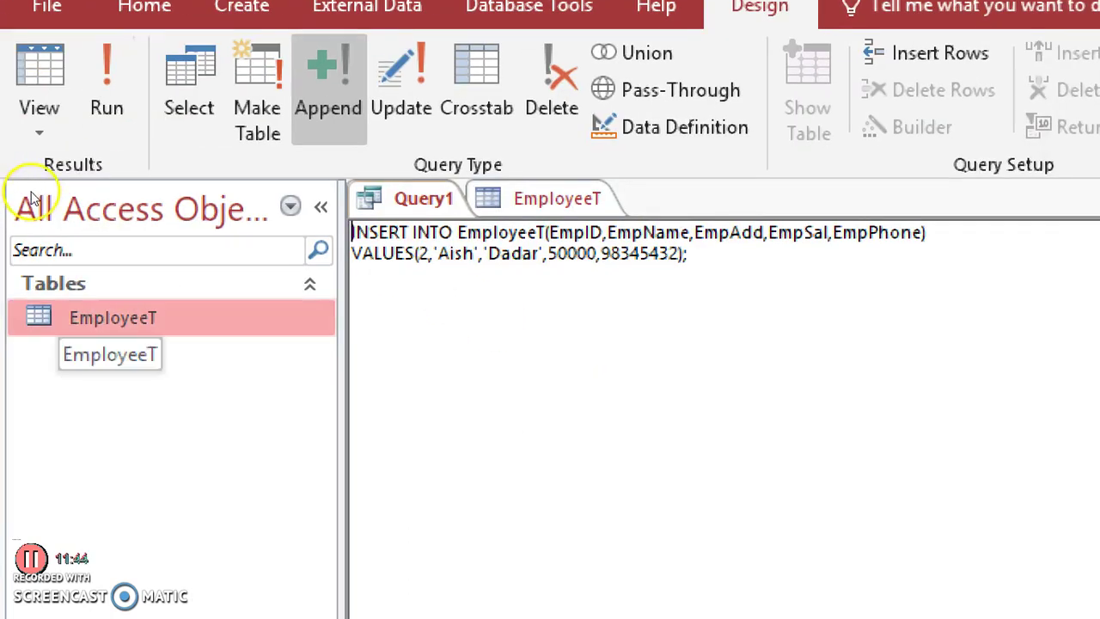
left_click(267, 134)
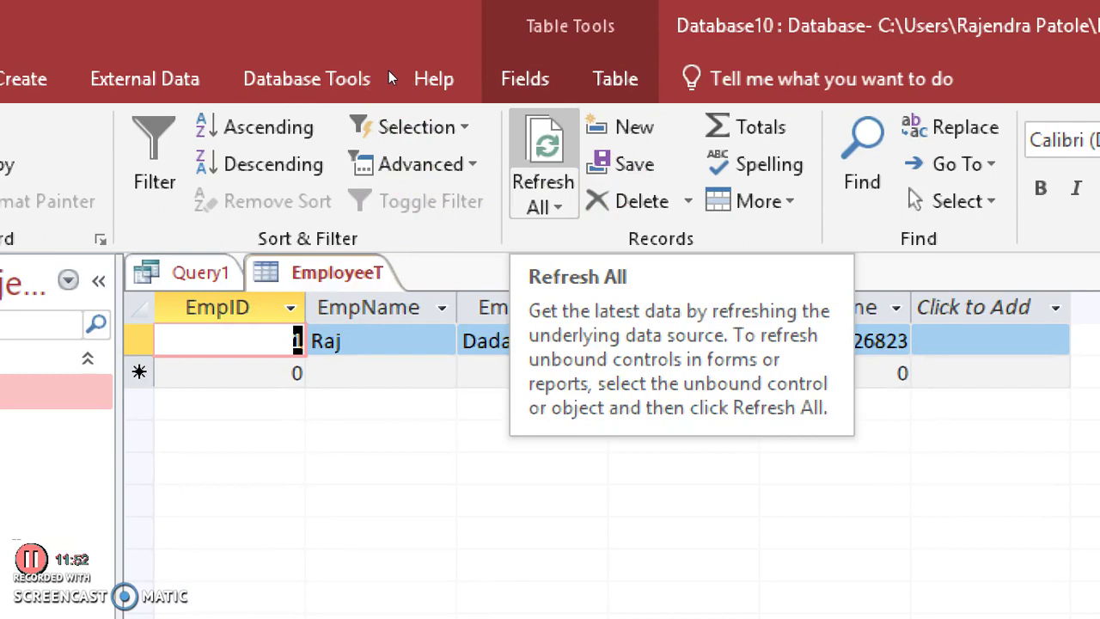
left_click(543, 168)
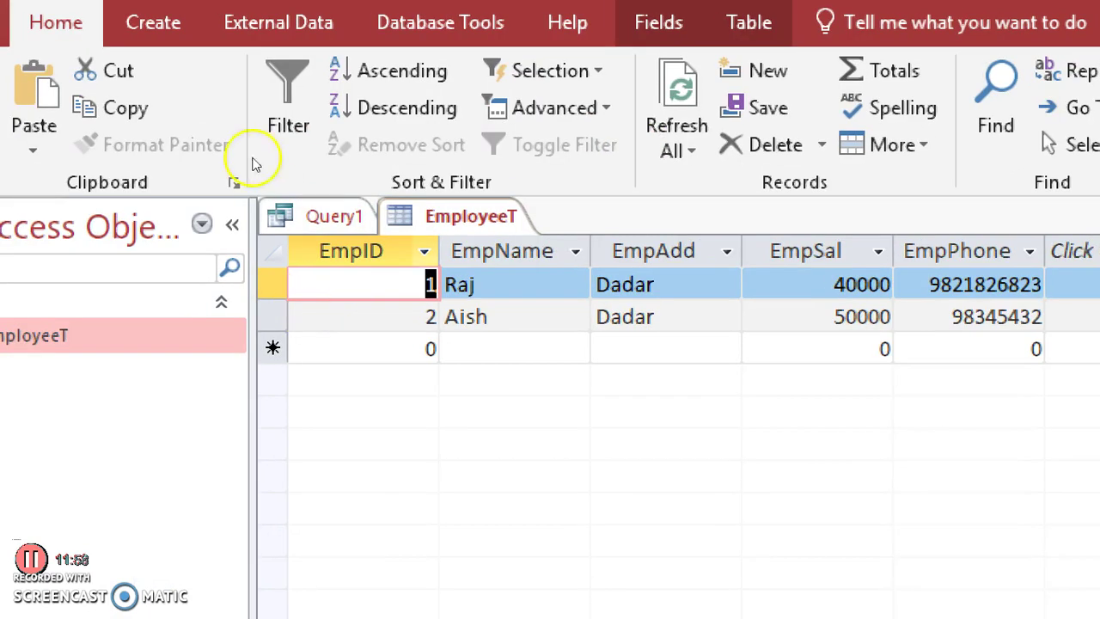
- Restore the screen magnification to 100% and close the Magnifier
left_click(341, 307)
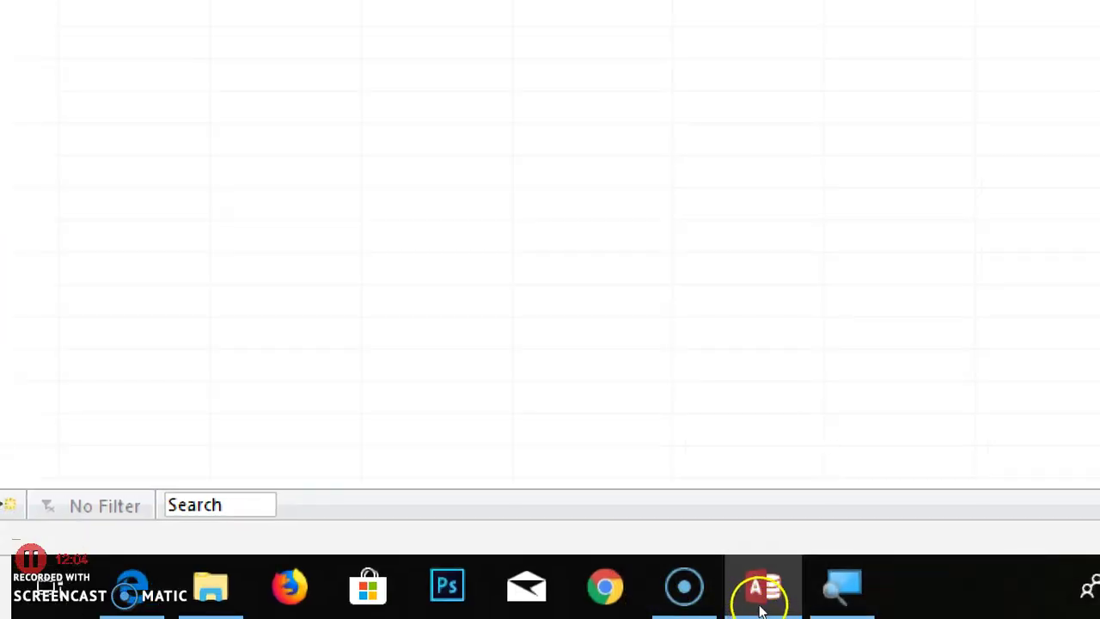
left_click(848, 595)
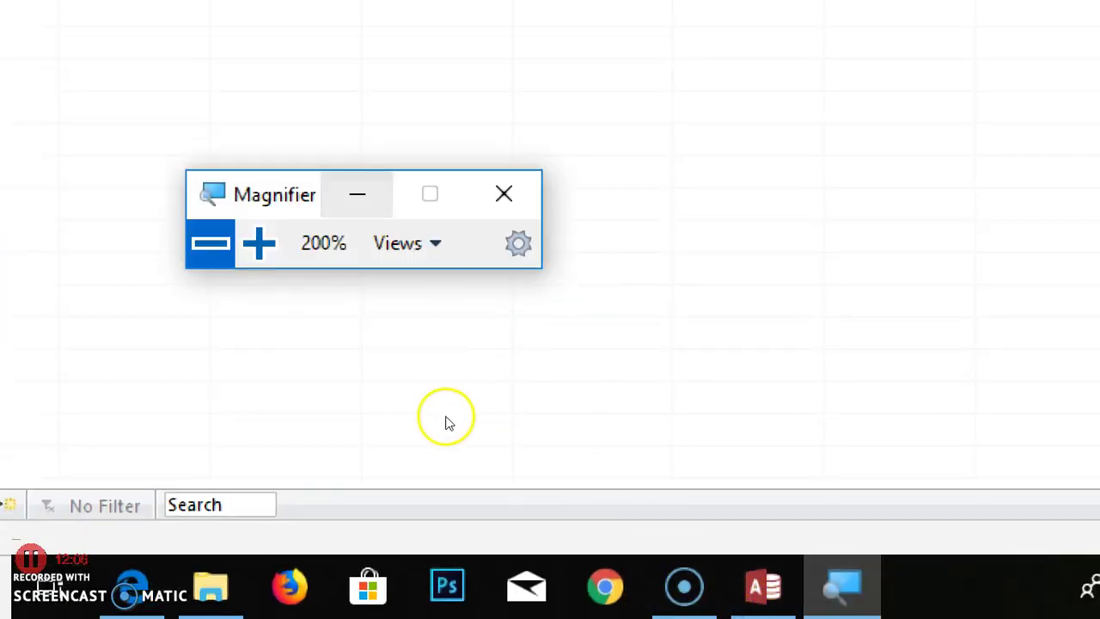
key("super+minus")
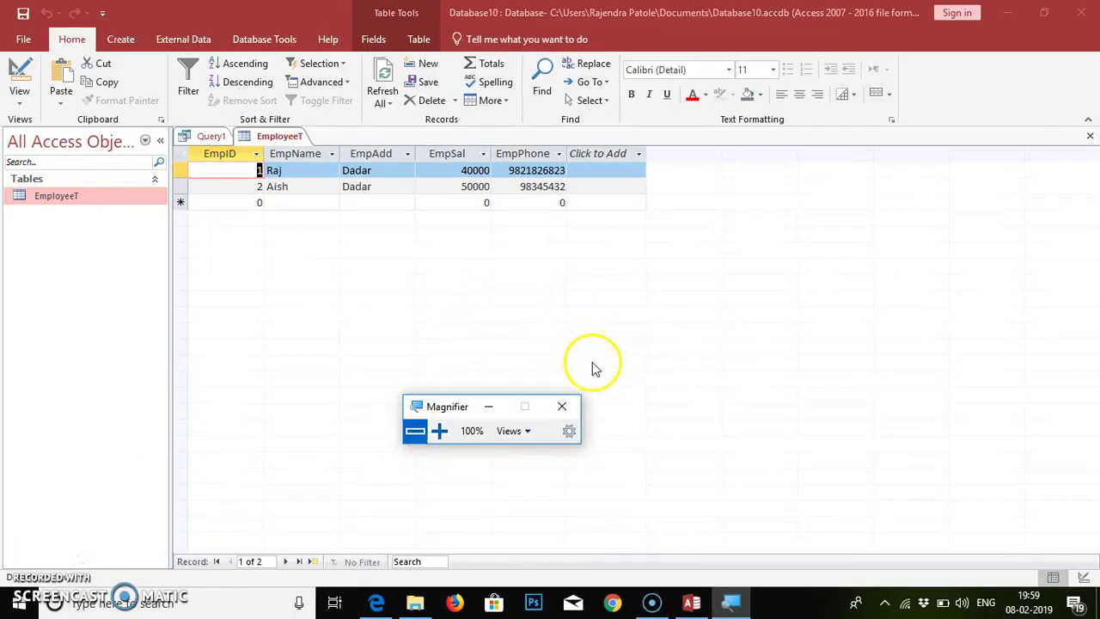
left_click(563, 406)
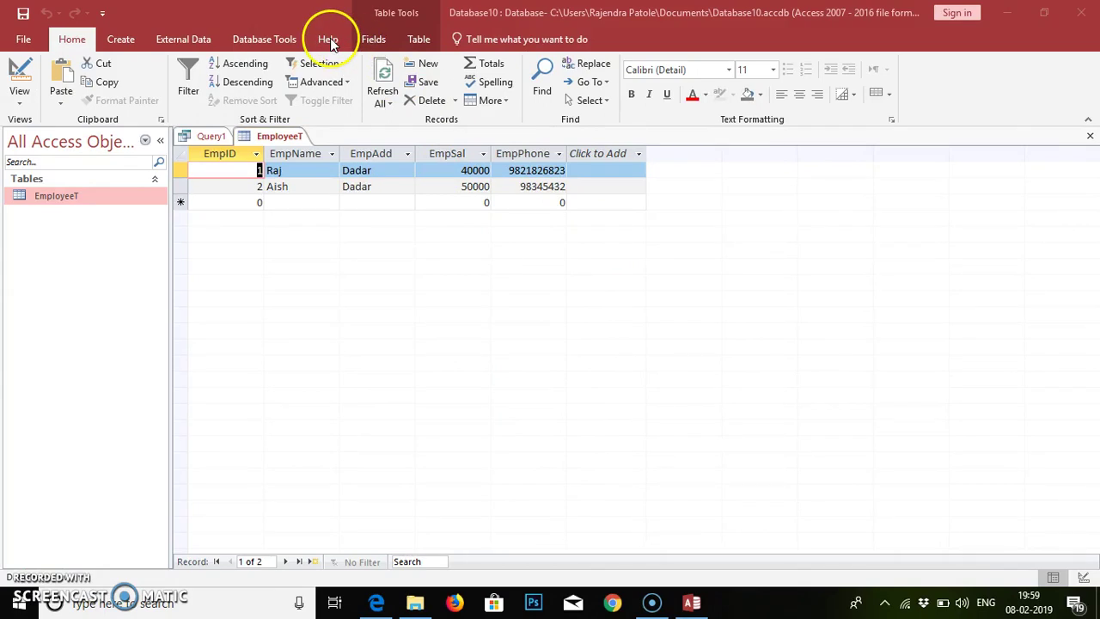
- Display the commands for creating new database objects such as tables, queries and forms
left_click(140, 40)
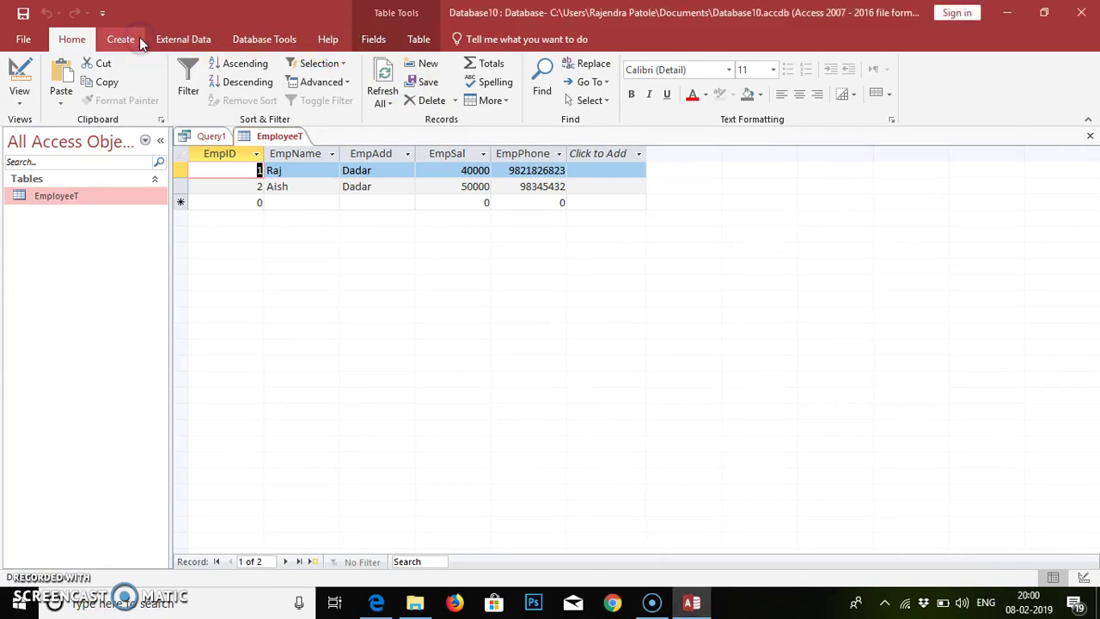
left_click(140, 40)
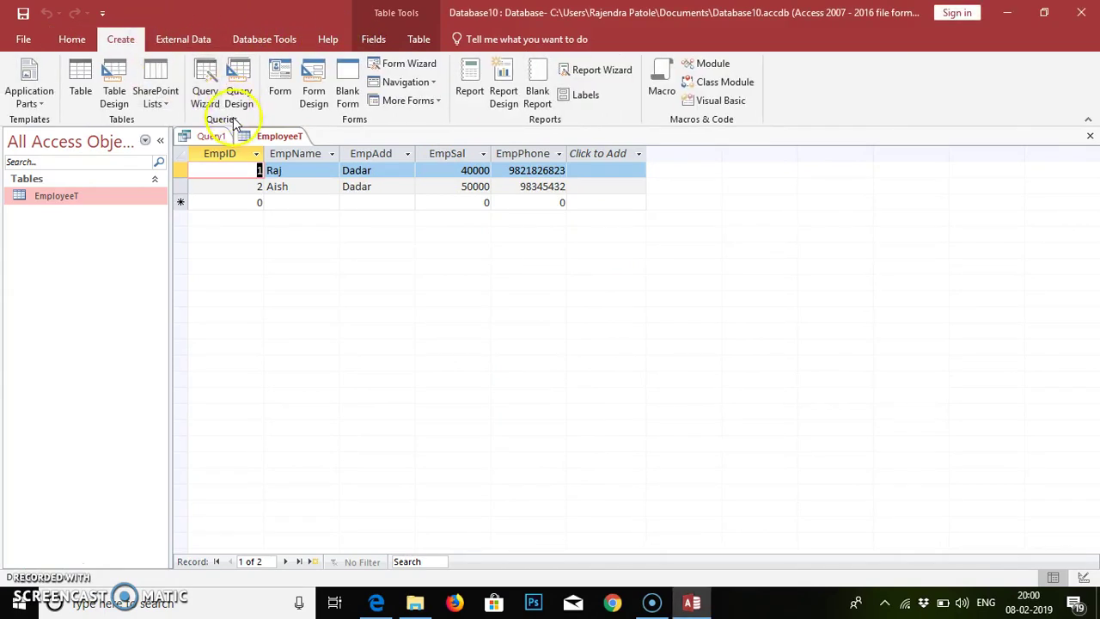